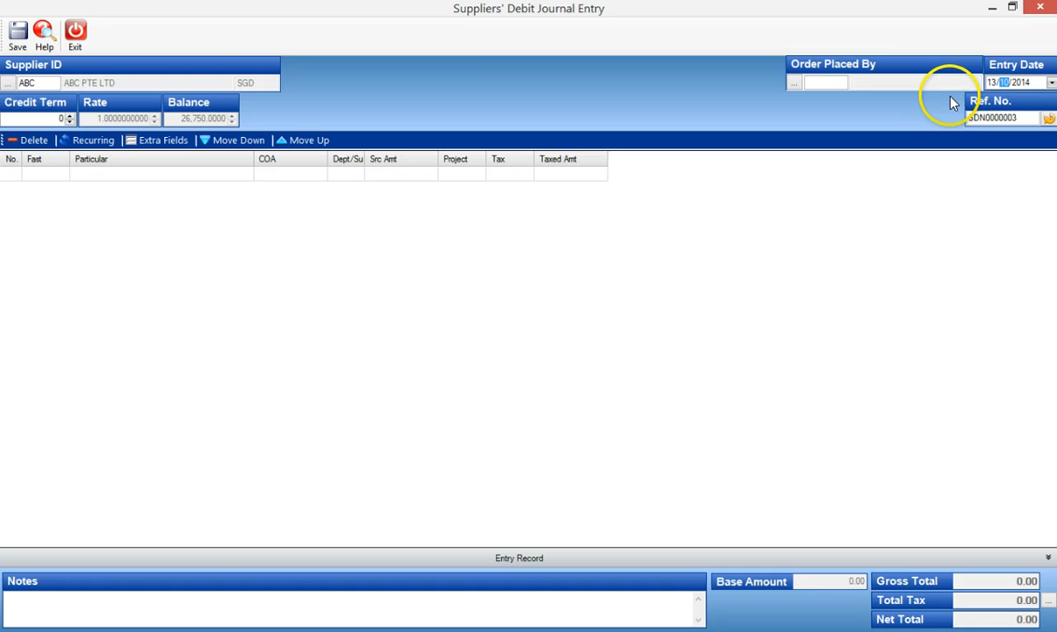
Complete the entry date as 13/10/2014 and assign the BANK - OCBC account (D-B001) to the first journal line.
key(Right)
key(Tab)
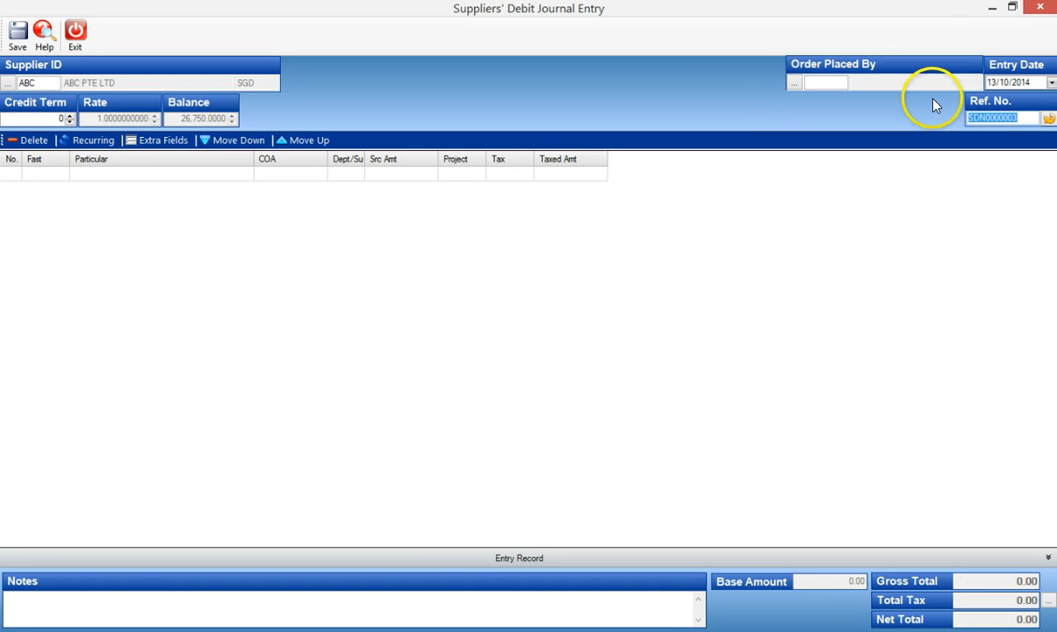
key(Tab)
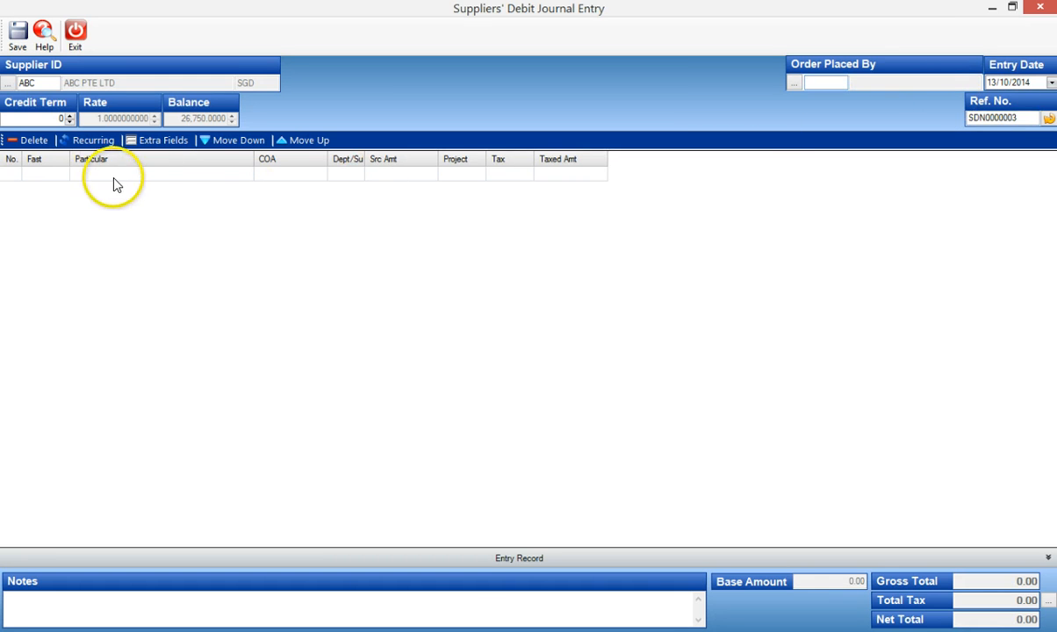
click(262, 174)
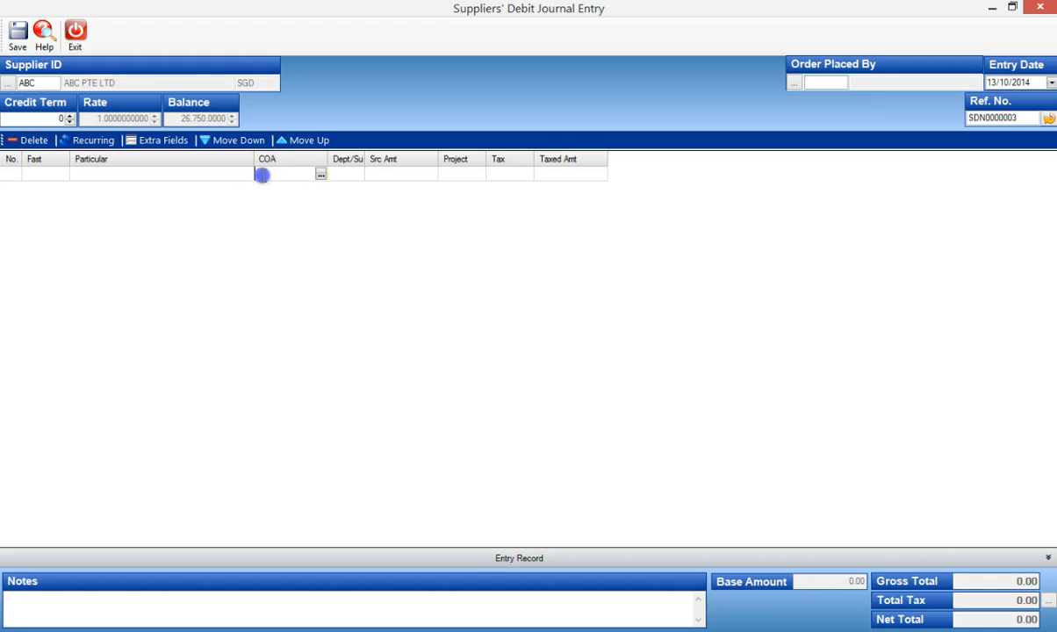
text(BANK)
key(Return)
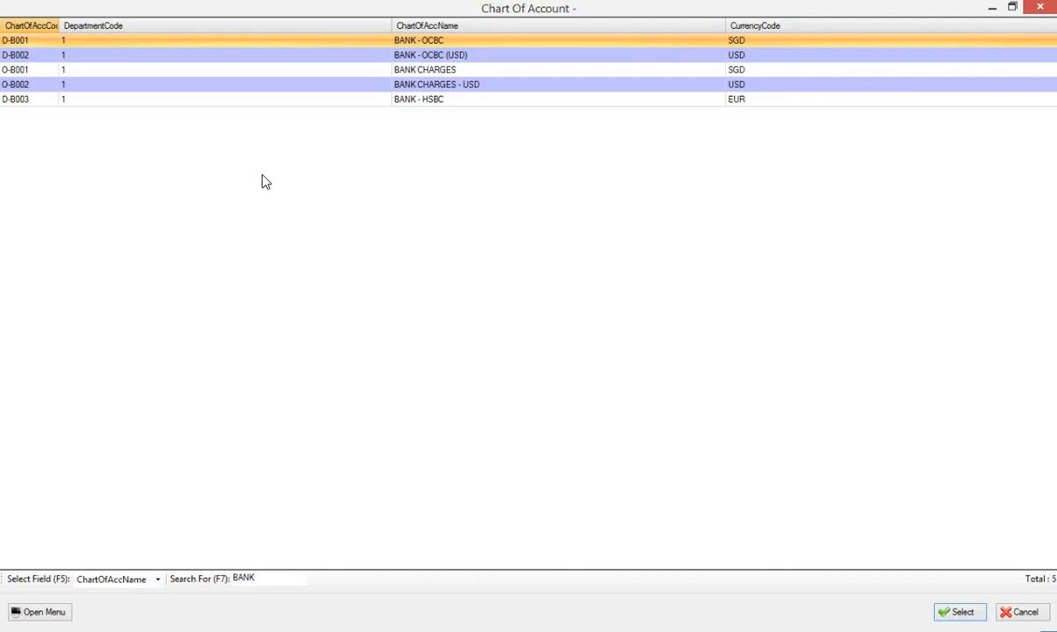
key(Return)
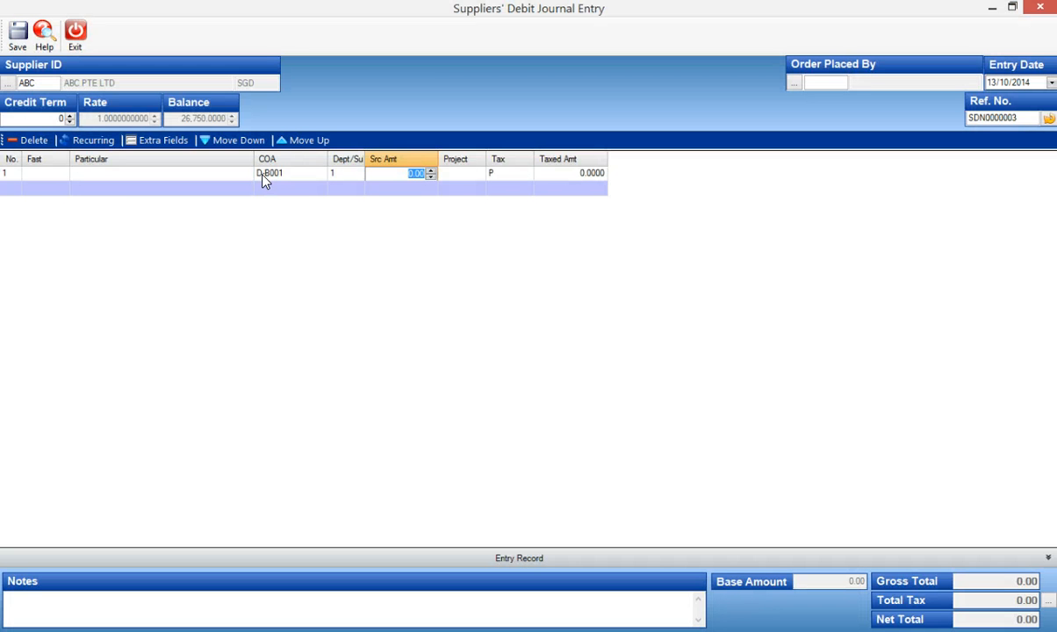
Set the first journal line's source amount to 2,407.50 and its tax code to OP.
text(2407)
key(Return)
key(Return)
text(O)
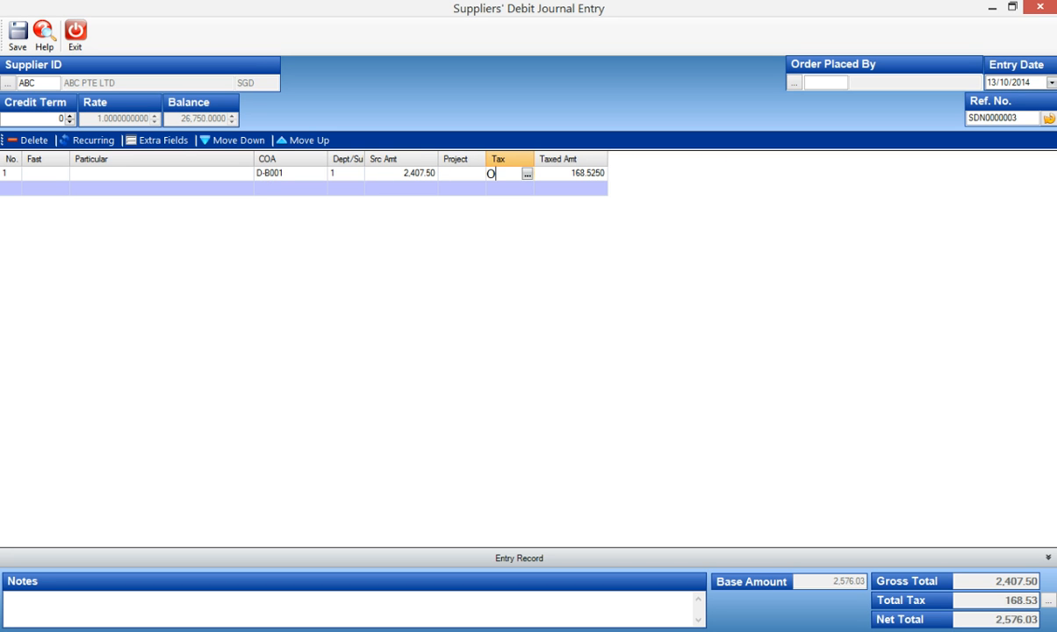
text(P)
key(Return)
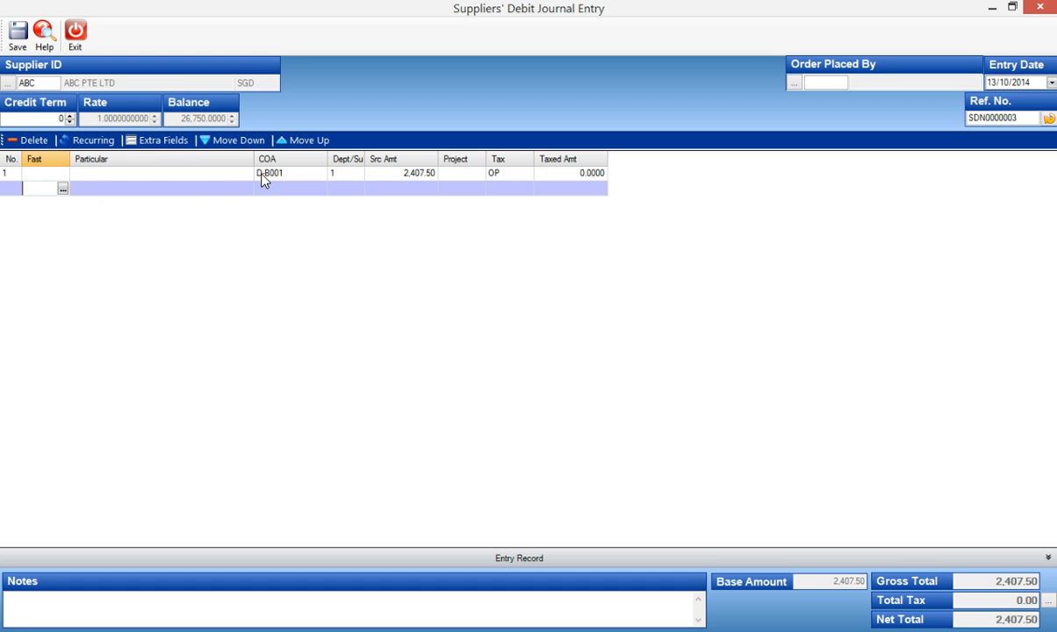
Describe the line as "Being returned chq due to amt and word not tally", with "OCBC 244544" on a second line.
click(109, 173)
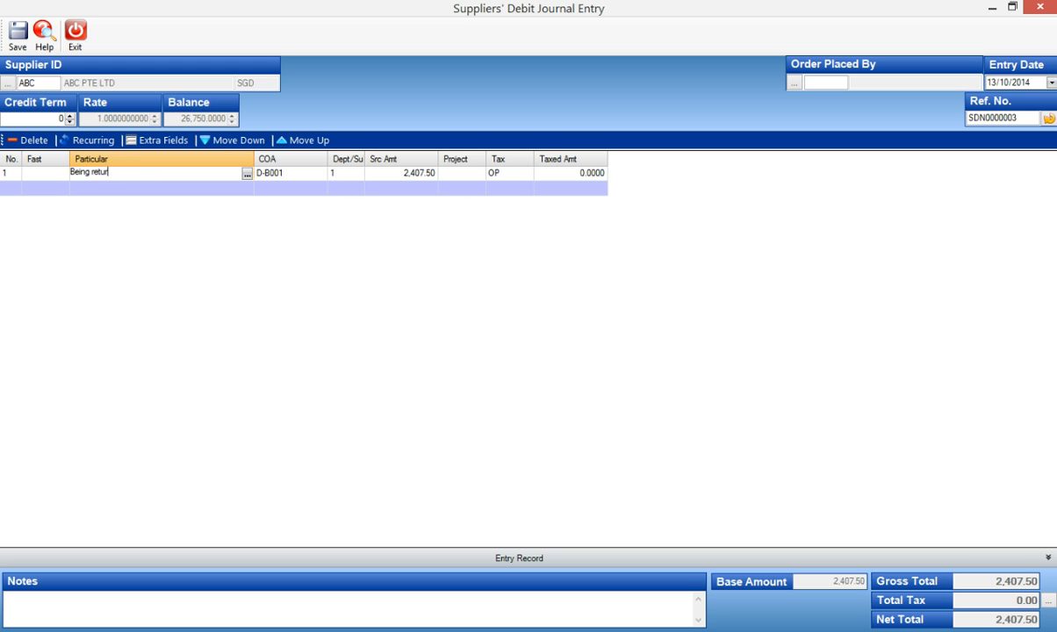
text(ned chq due to amt and word not tally)
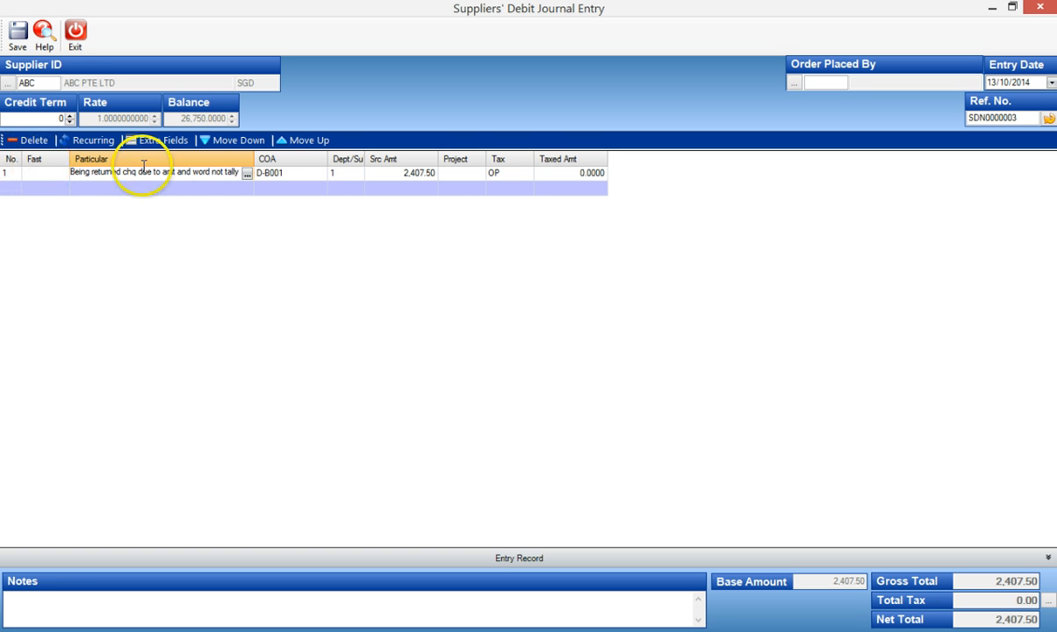
click(247, 176)
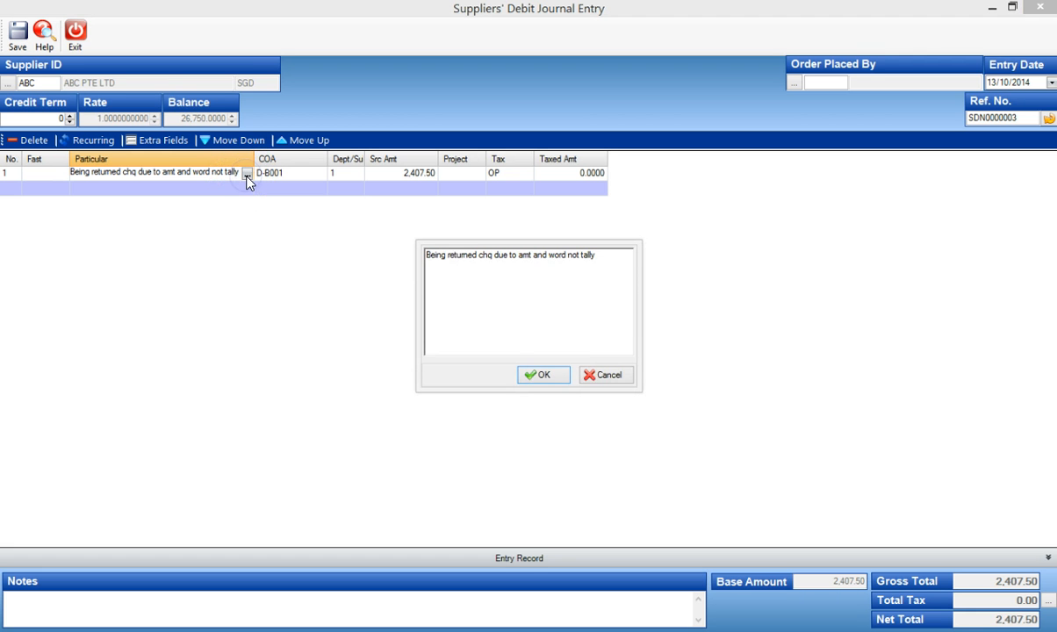
click(620, 256)
text(OCBC 244544)
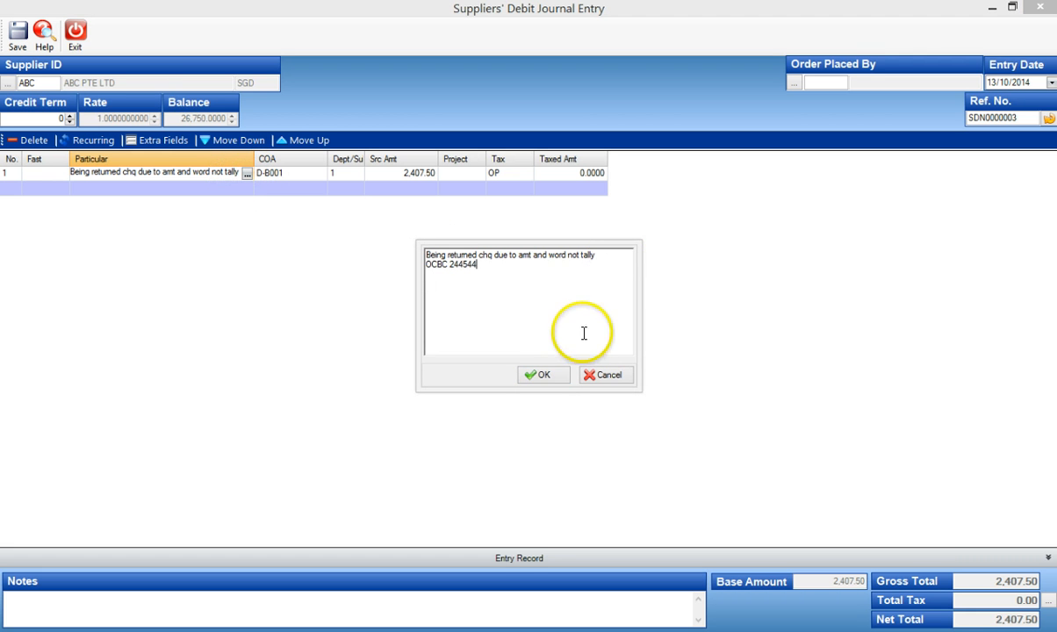
click(550, 375)
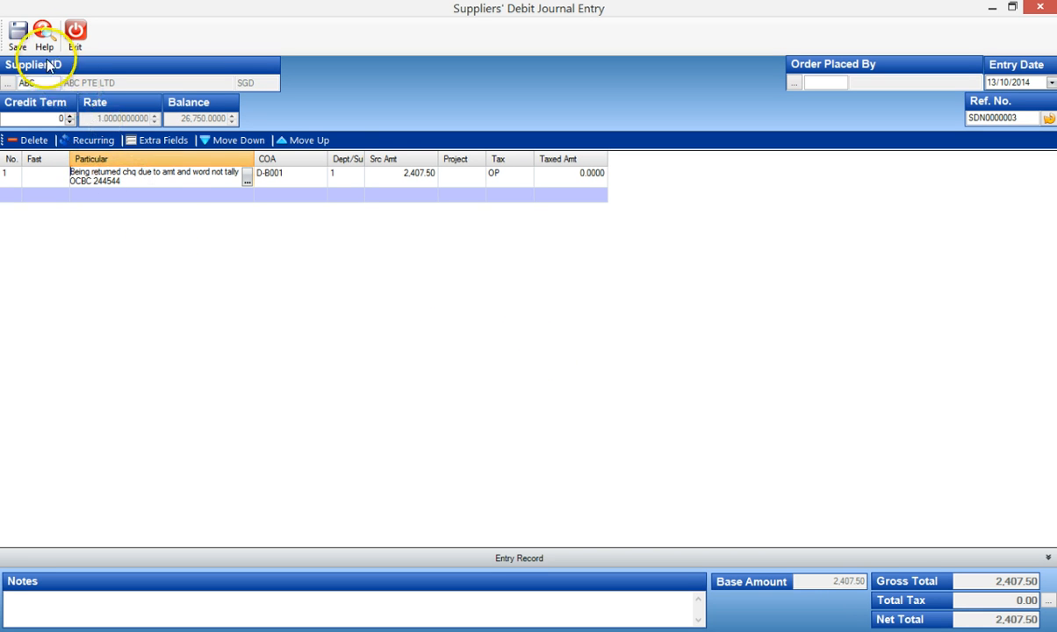
Save the supplier debit journal entry and exit the entry form.
click(18, 36)
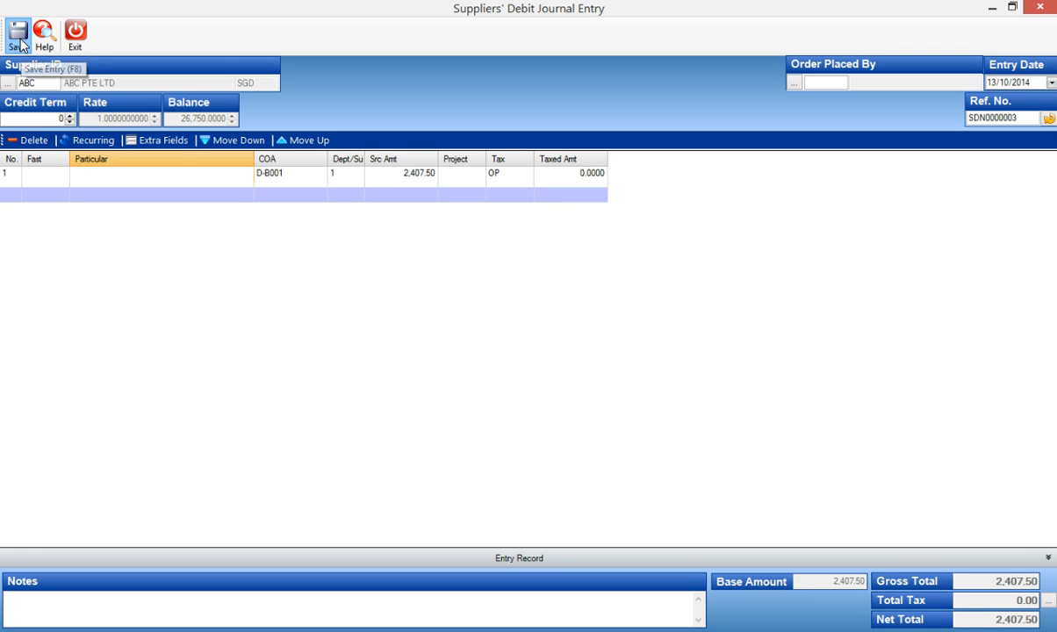
click(496, 356)
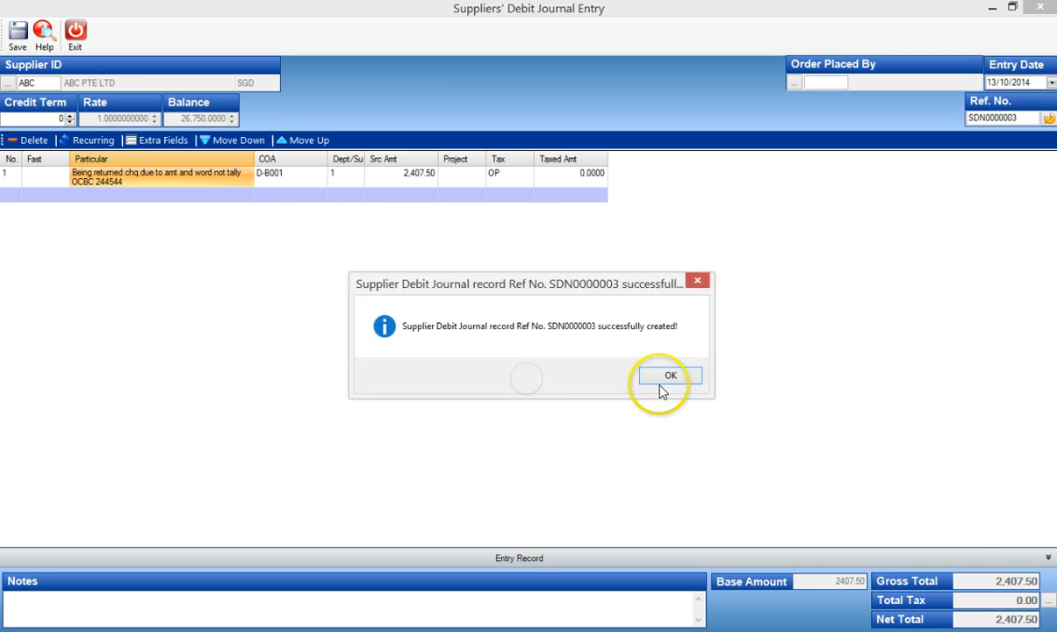
click(673, 376)
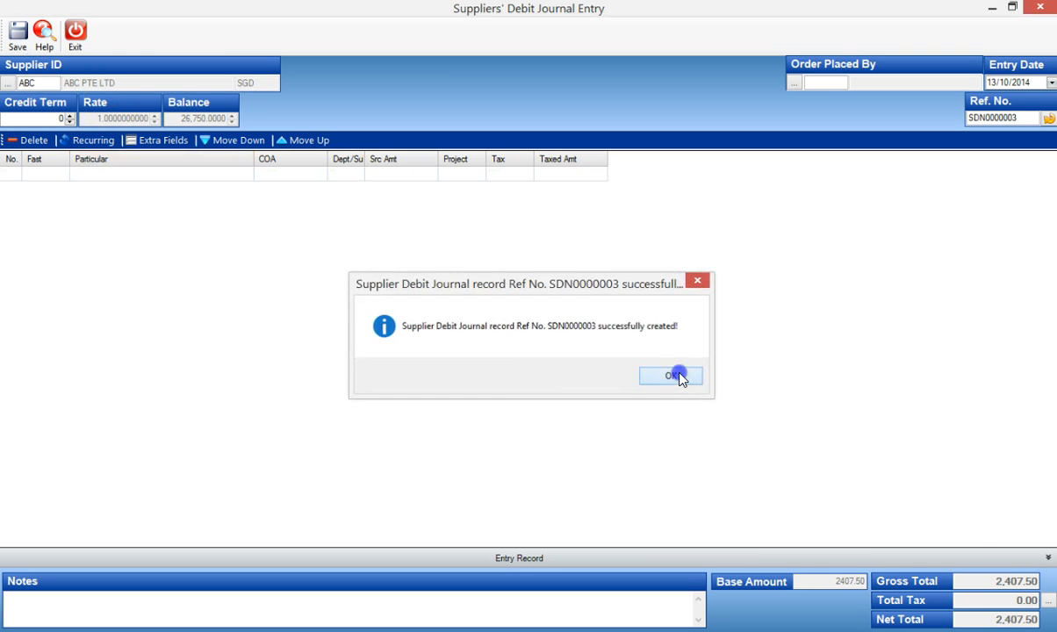
click(76, 44)
click(566, 375)
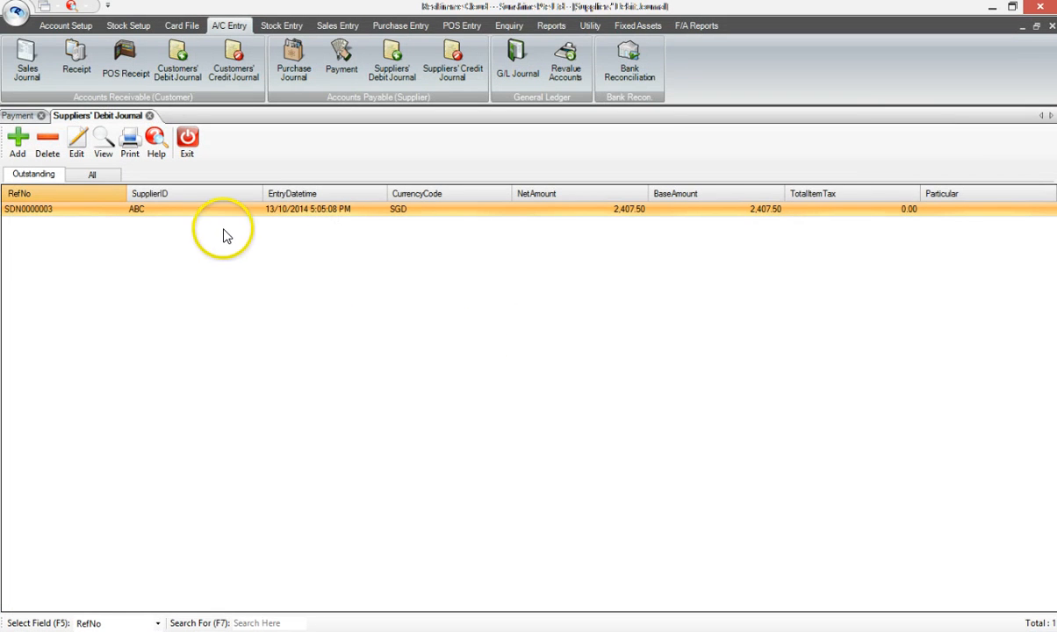
Create a new supplier payment to ABC from bank 1 (BANK - OCBC) with an amount of 2,407.50.
click(19, 115)
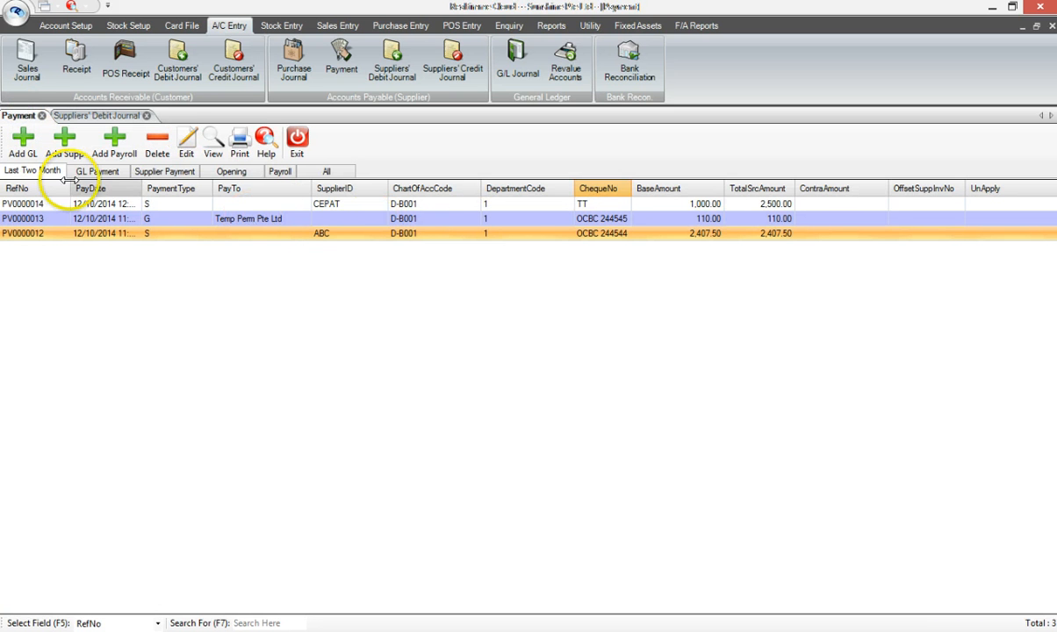
click(64, 145)
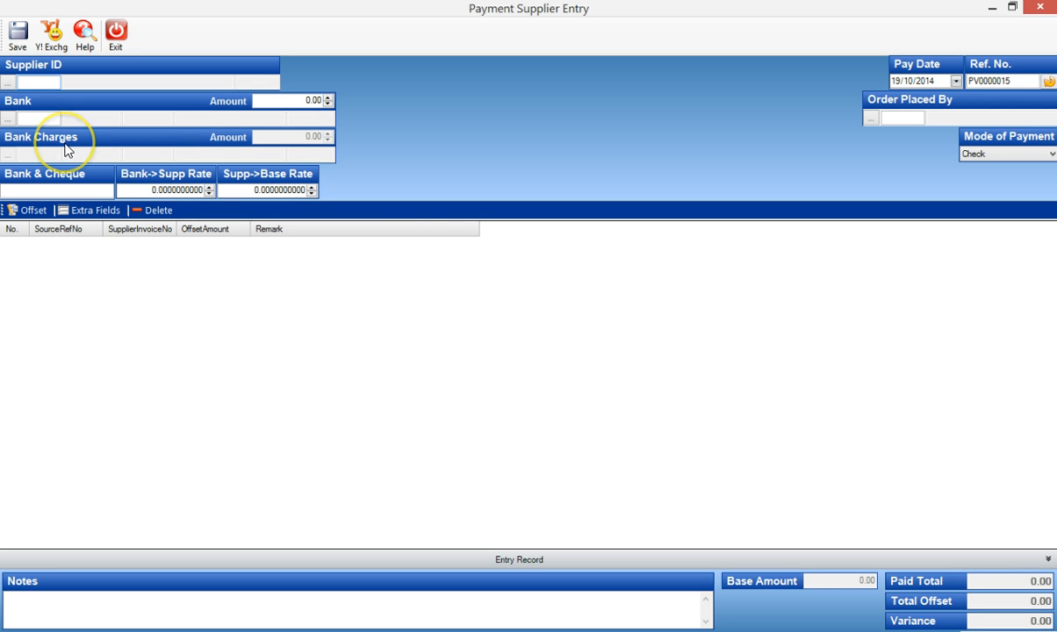
text(BC)
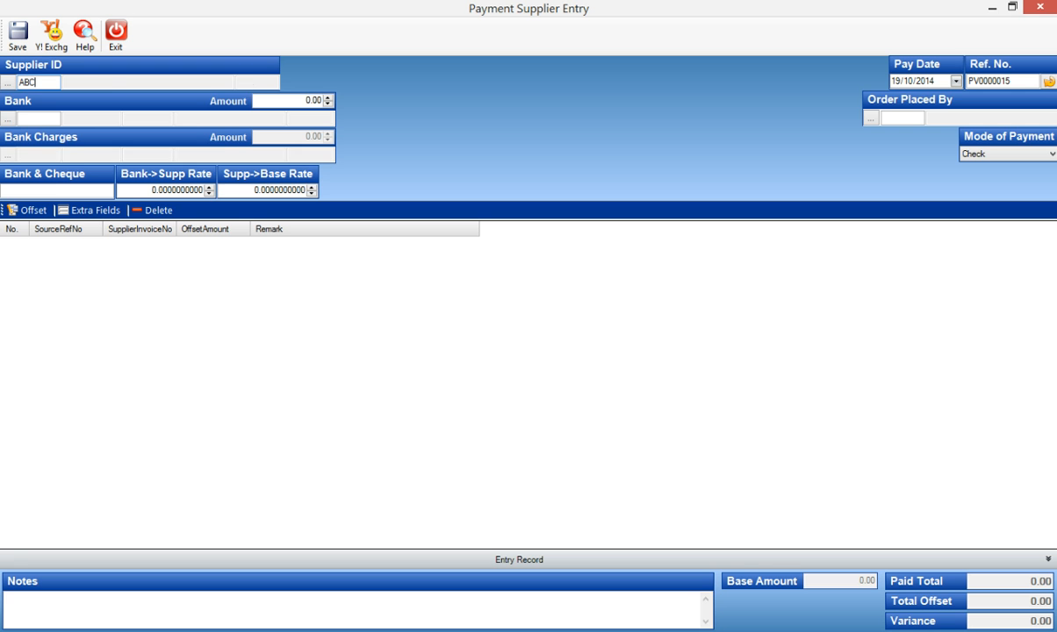
key(Tab)
text(1)
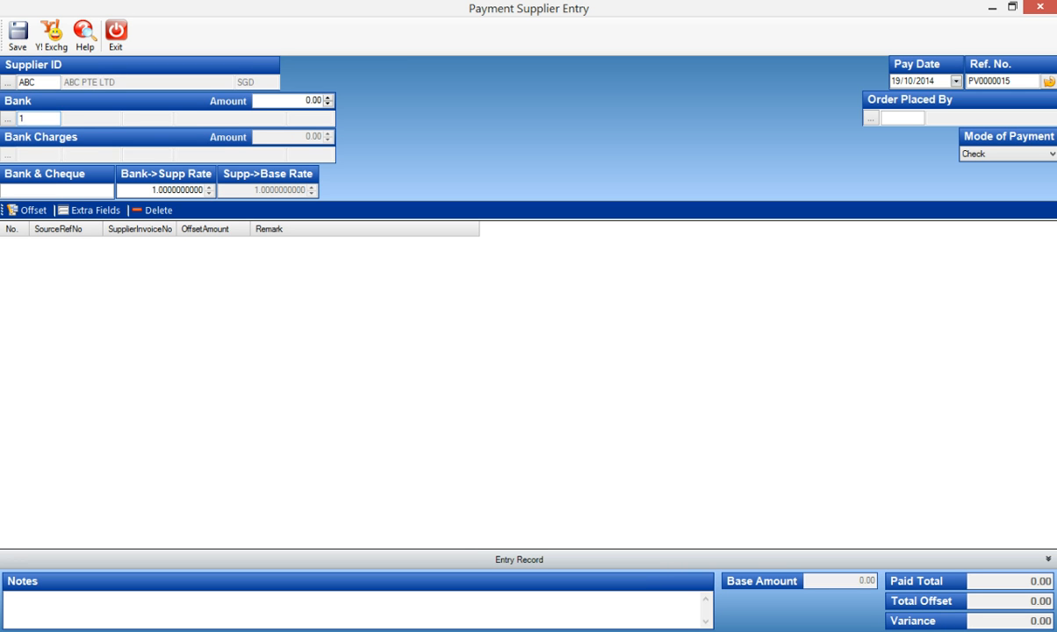
key(Tab)
text(2,40)
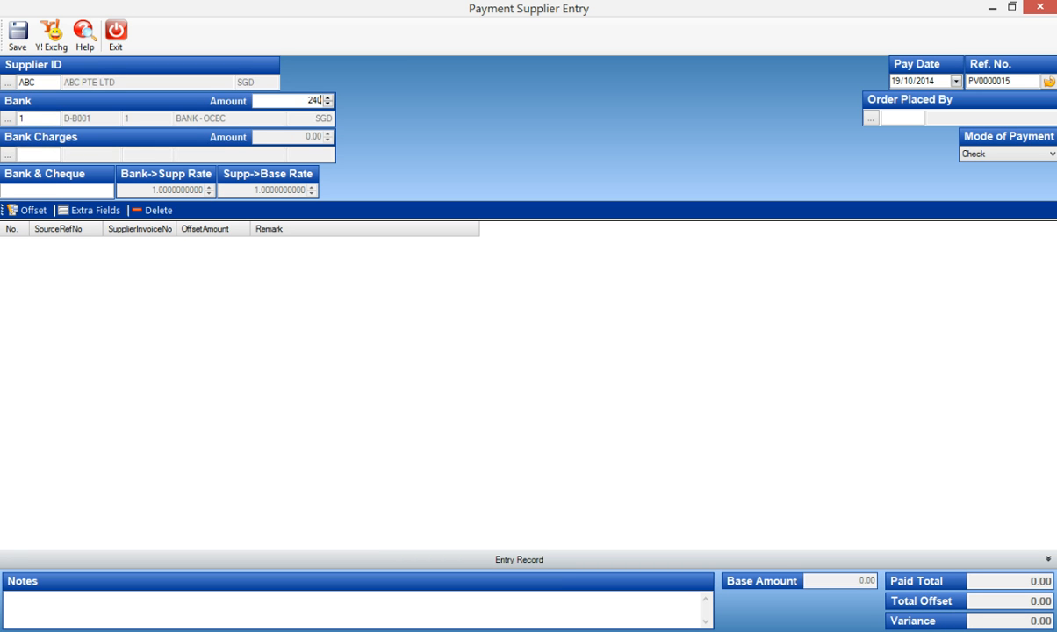
text(7.5)
key(Tab)
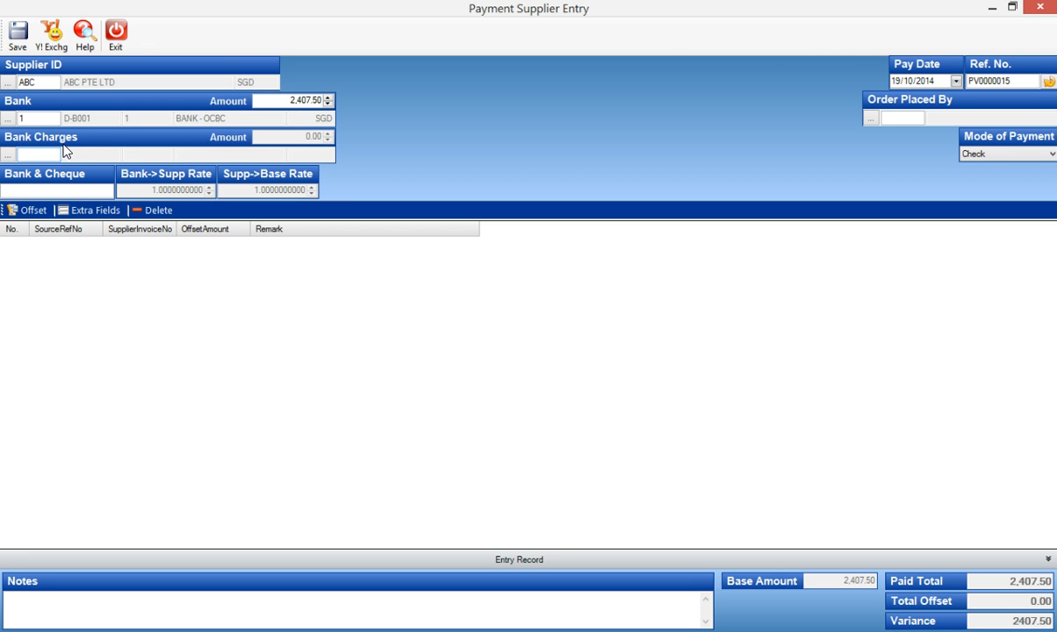
Set the payment's pay date to 14/10/2014 and its bank and cheque reference to OCBC 244544-R.
click(896, 82)
text(14)
key(Right)
key(Right)
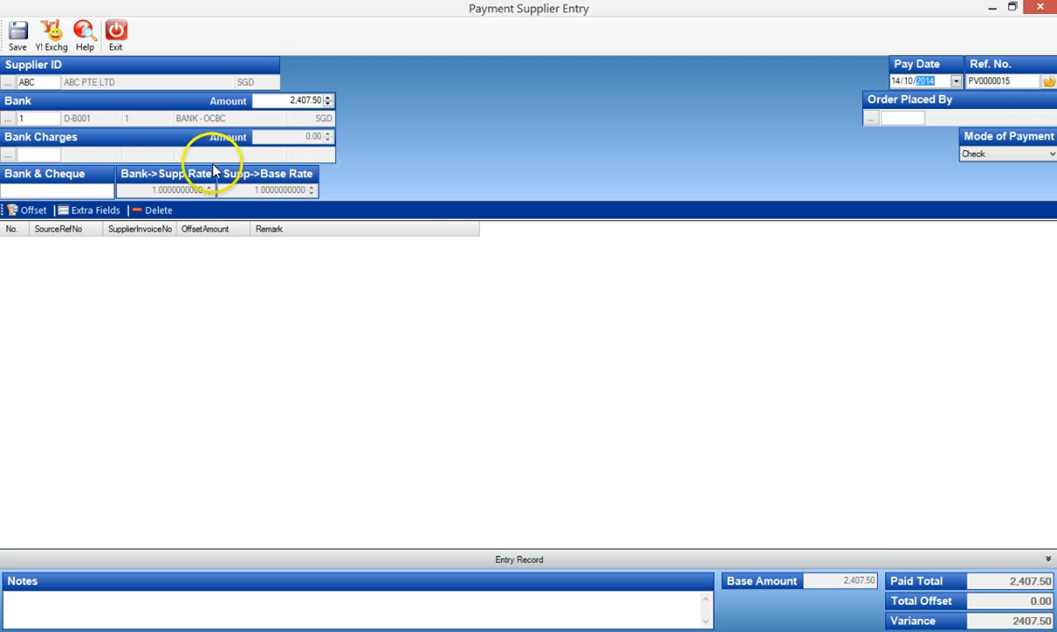
click(62, 193)
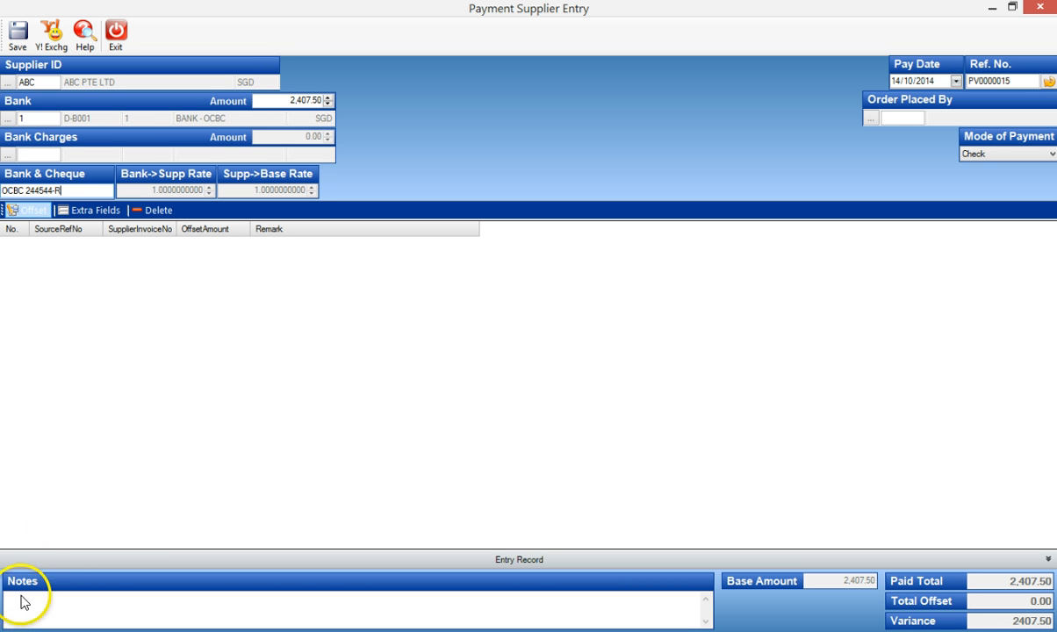
Offset the full 2,407.50 payment against supplier debit note SDN0000003.
click(41, 215)
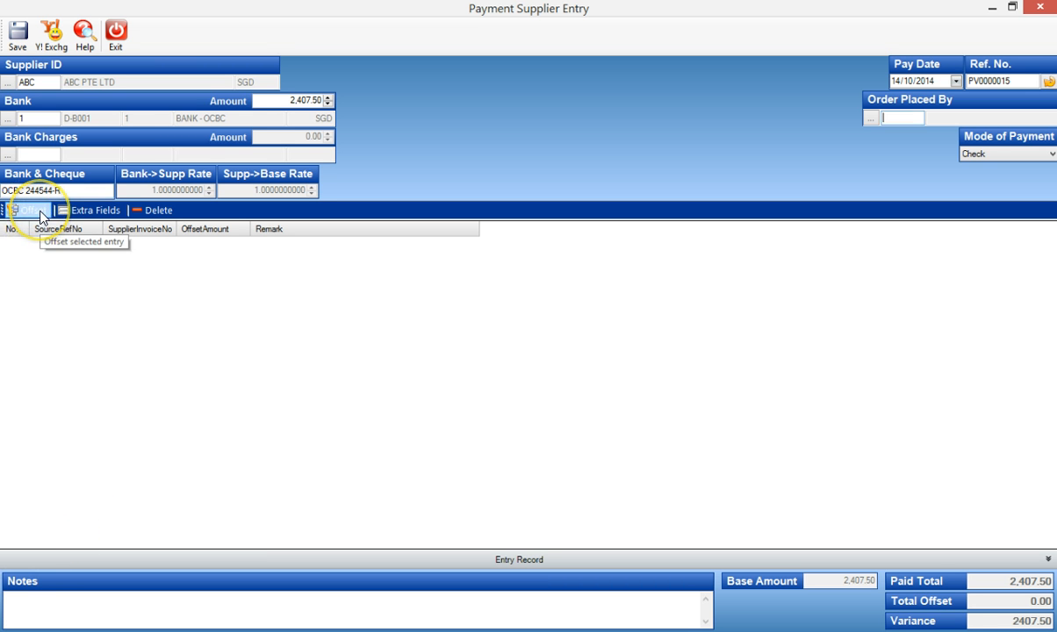
click(42, 215)
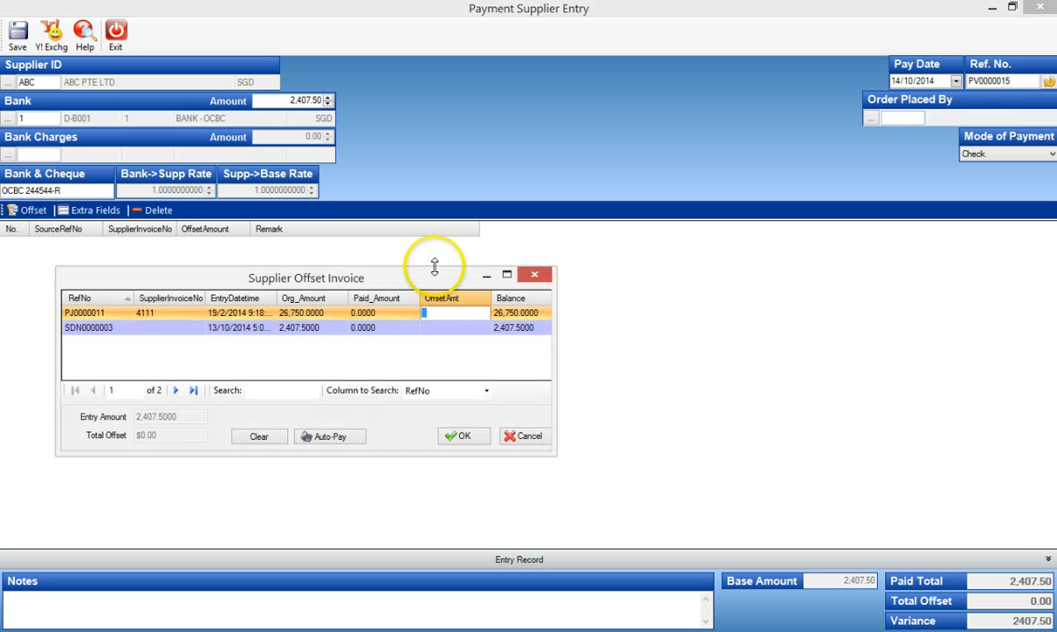
click(443, 316)
click(443, 327)
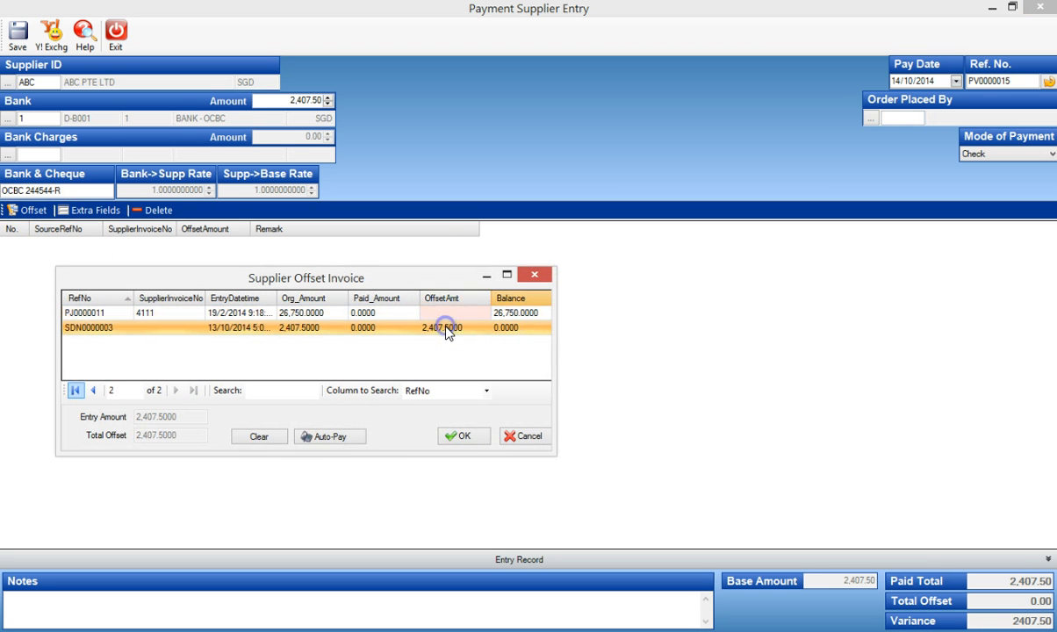
click(460, 436)
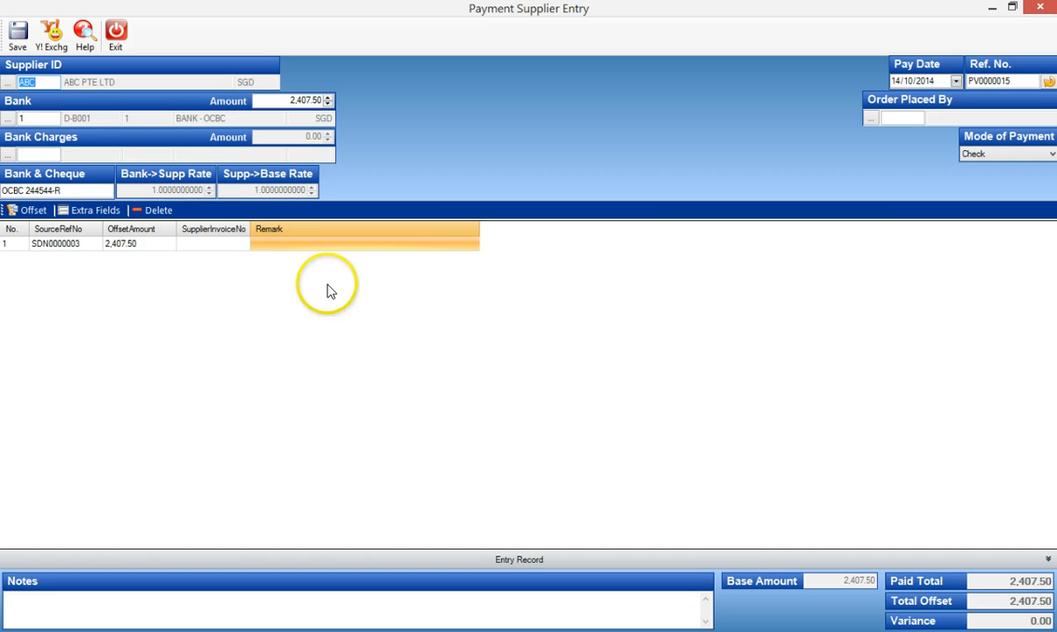
Enter the remark "Being re-bank in after returned chq dd 13/10/2014" for the offset line.
click(292, 243)
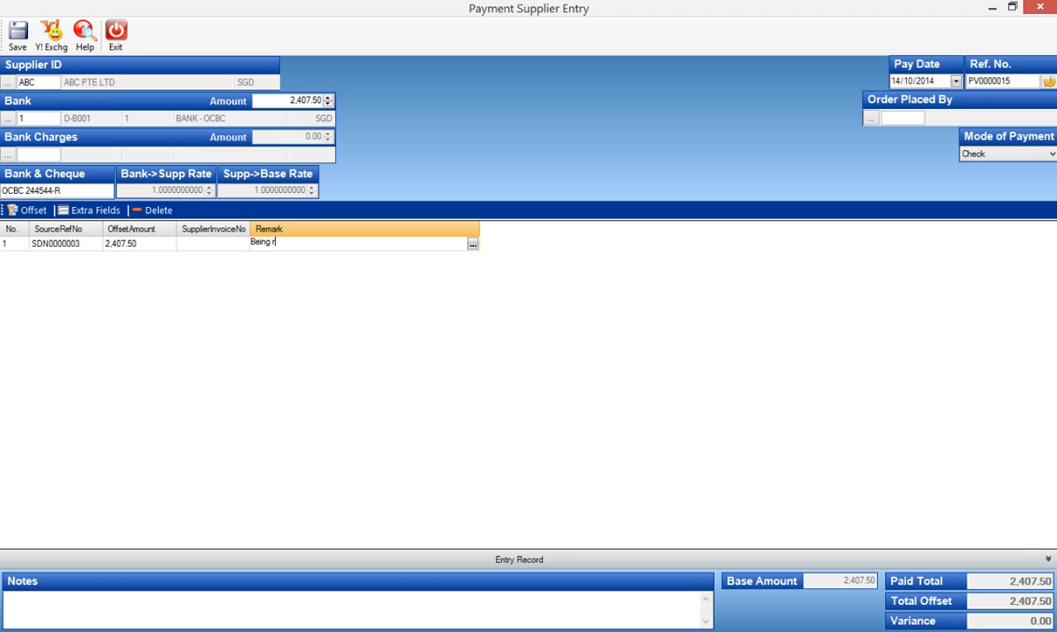
text(Being re-bank in after returned chq dd 13/10/2014)
key(Return)
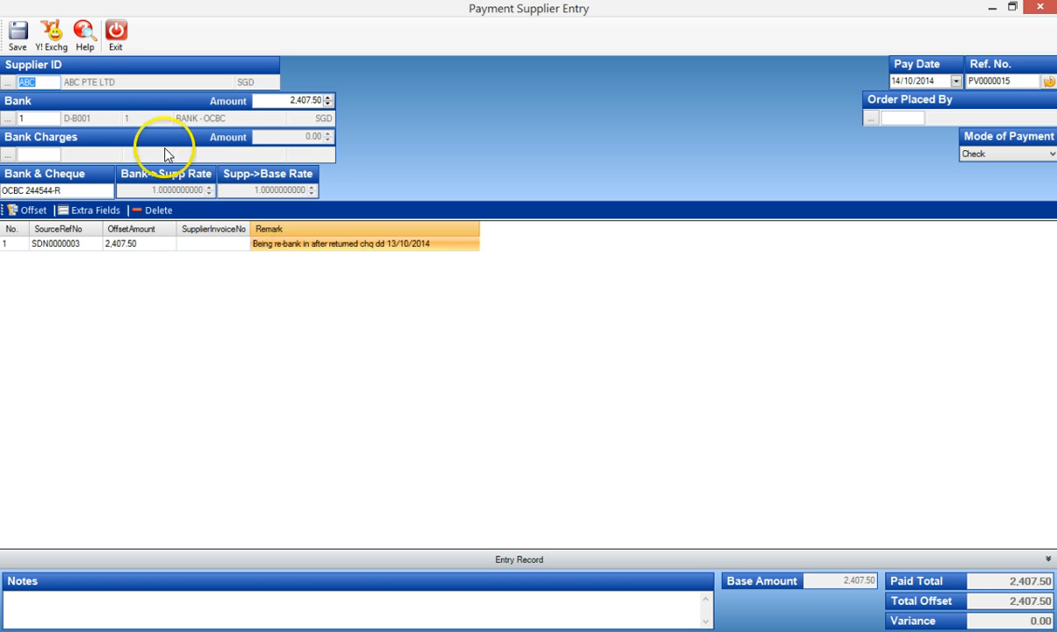
Save the supplier payment with the Print Later option and exit the entry form.
click(17, 33)
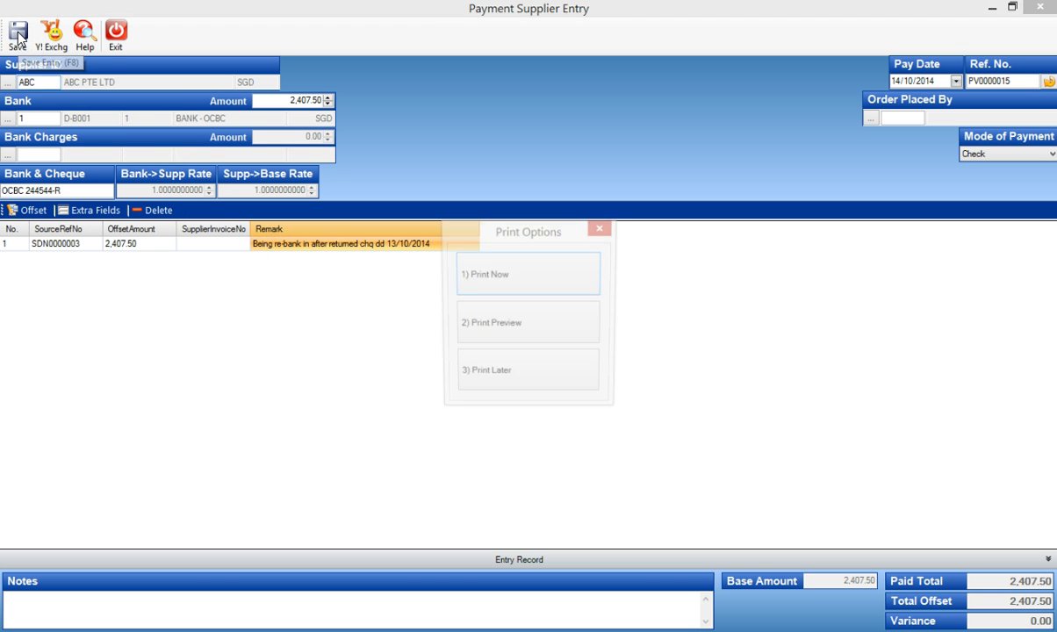
click(488, 372)
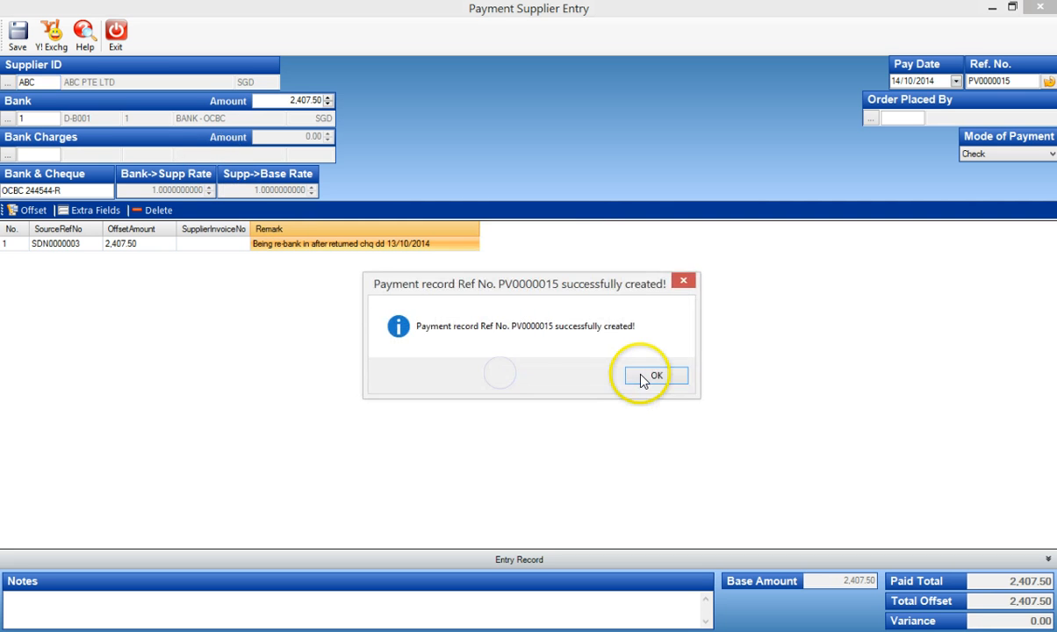
click(643, 377)
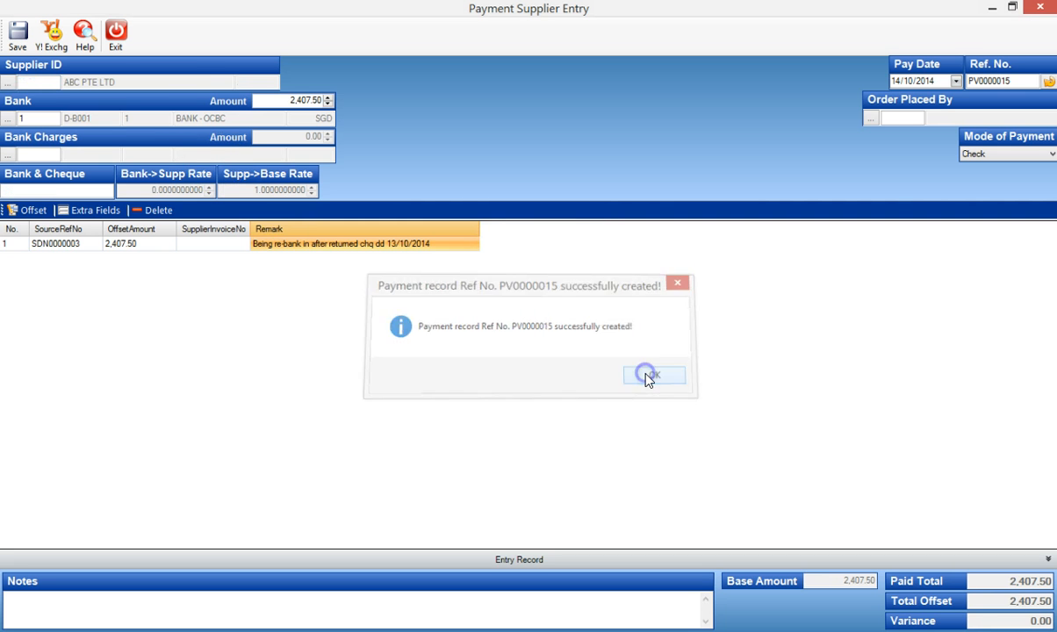
click(115, 33)
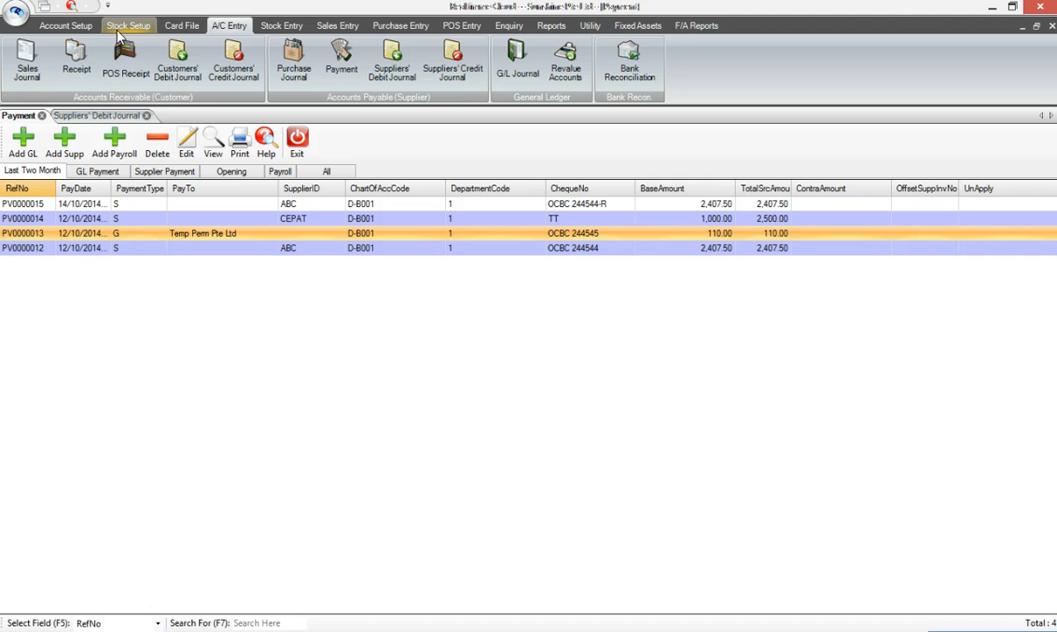
Run a G/L account activity enquiry for BANK - OCBC (D-B001) and examine the supplier debit note and re-banked payment entries.
click(509, 26)
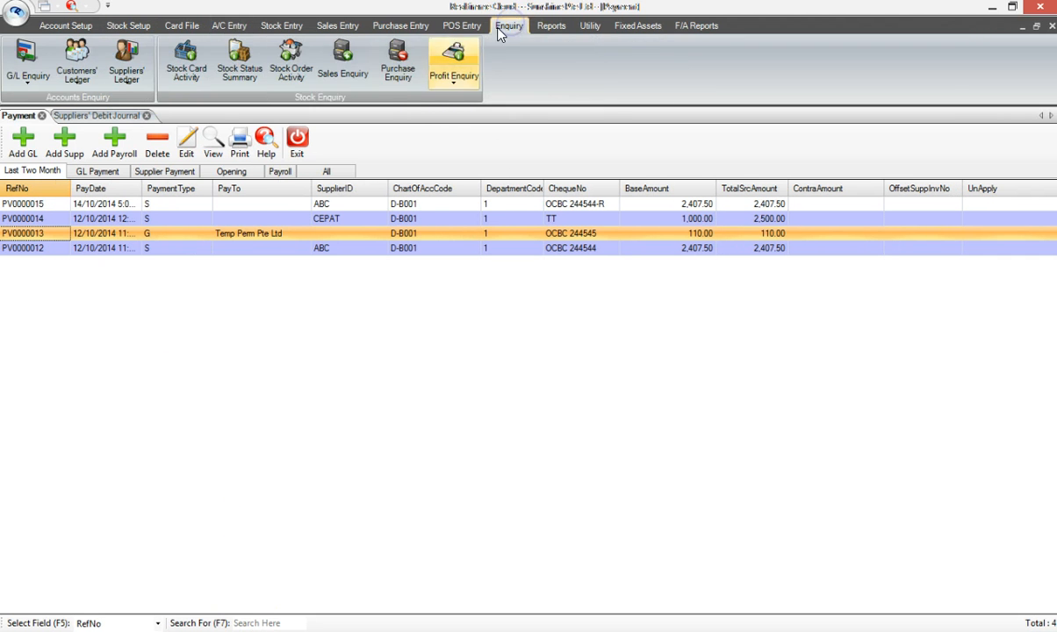
click(26, 71)
click(60, 104)
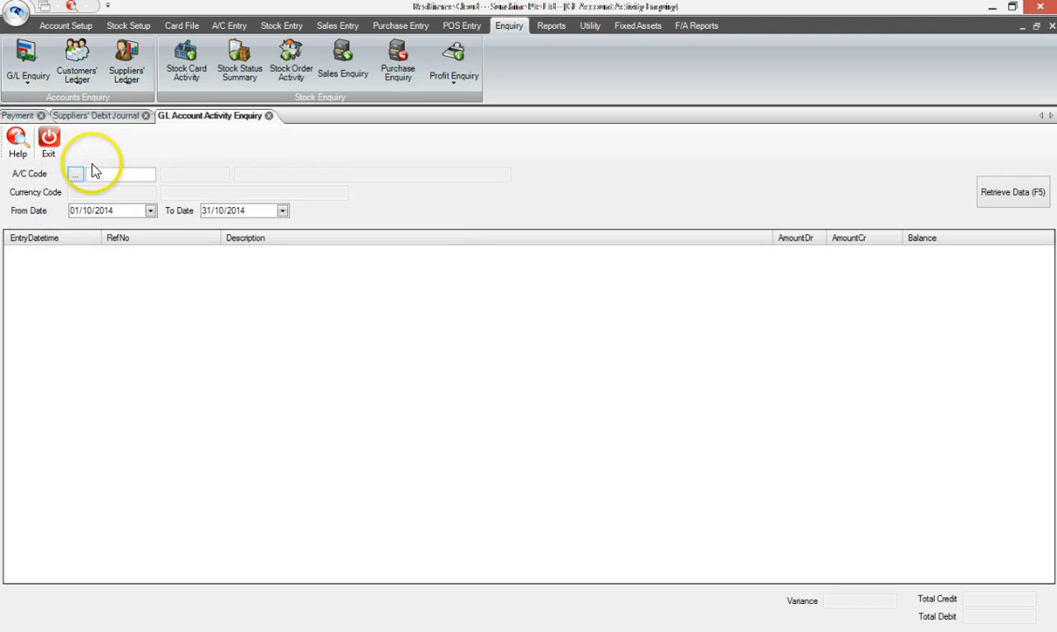
click(95, 173)
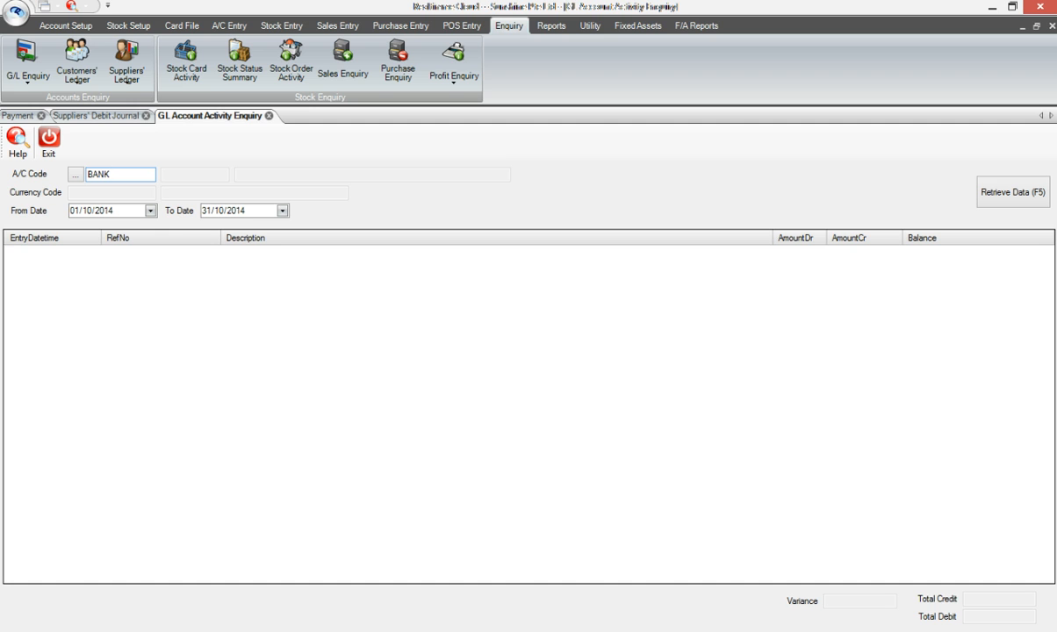
double_click(100, 173)
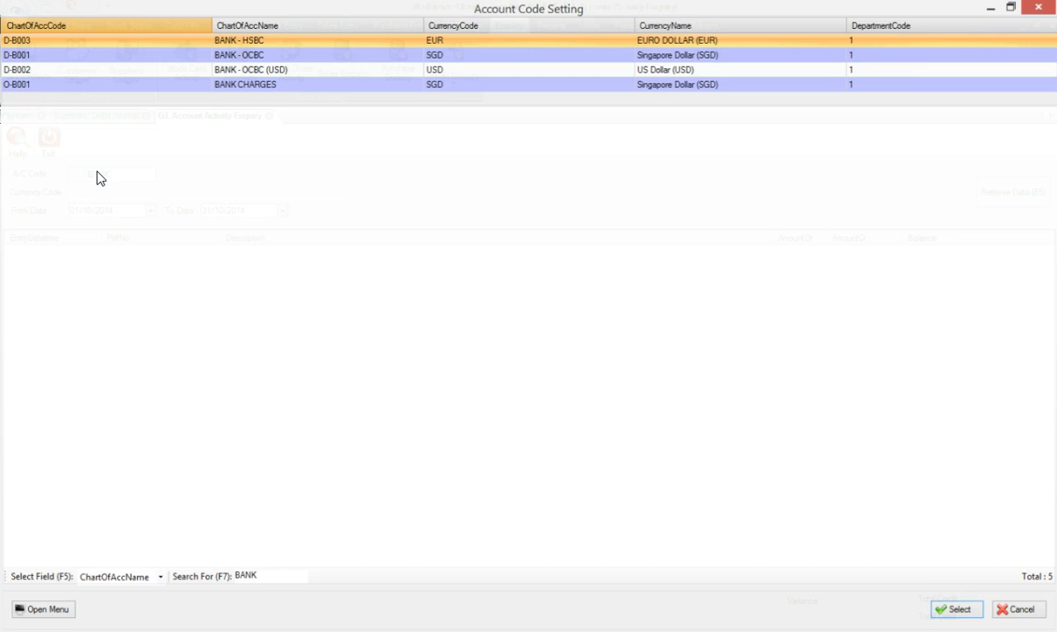
double_click(324, 56)
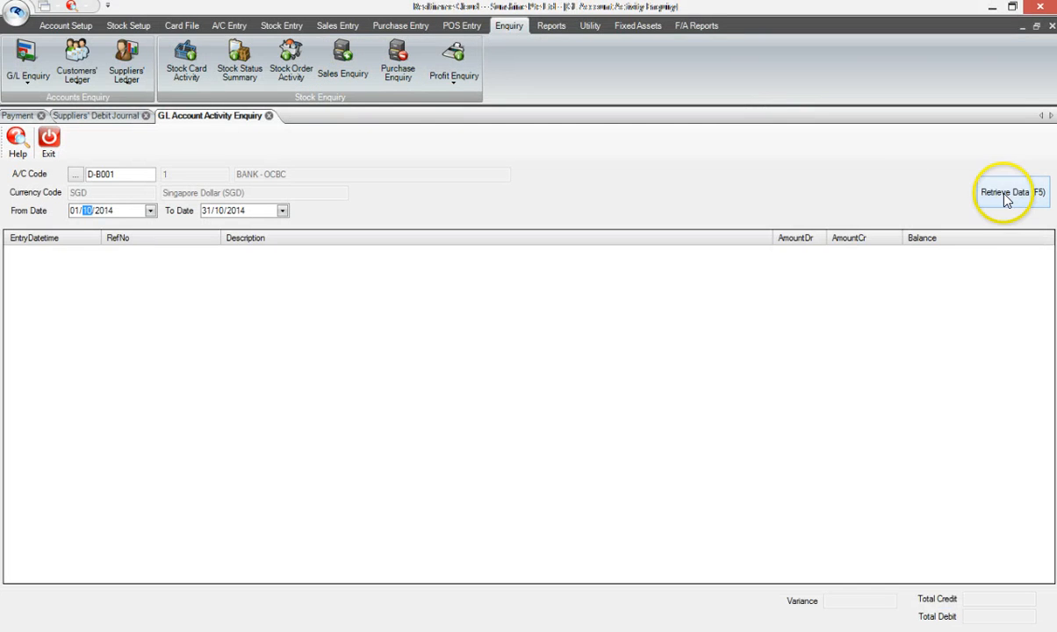
click(1007, 198)
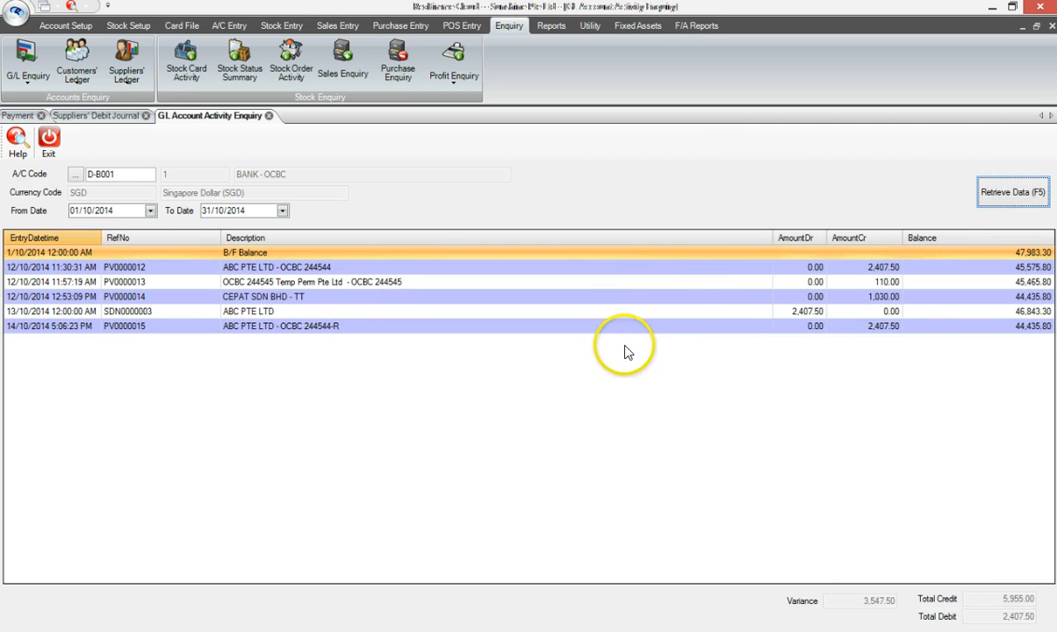
click(796, 312)
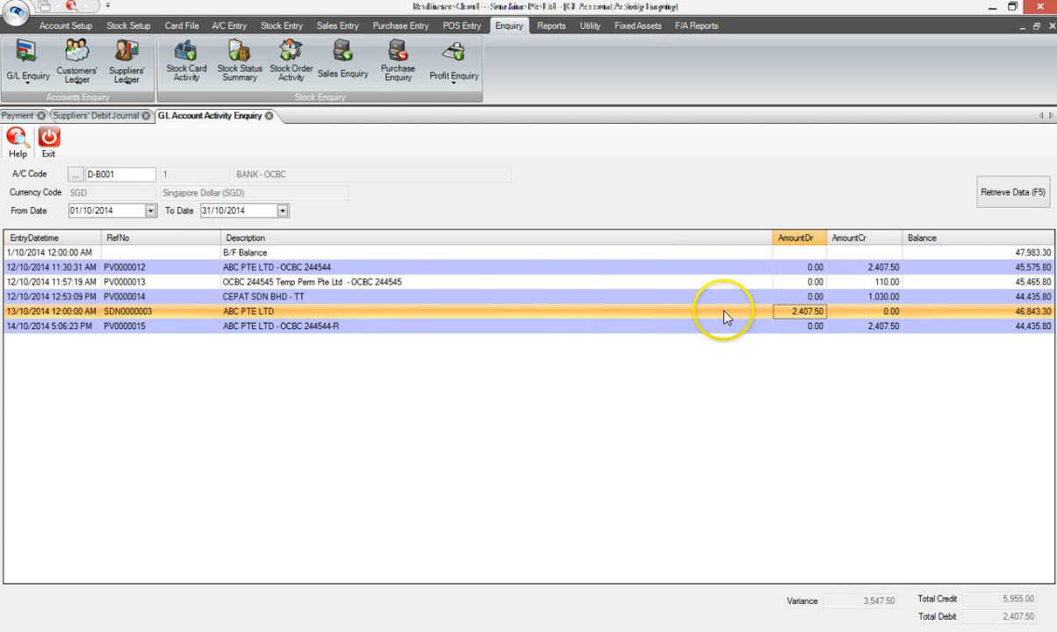
click(878, 327)
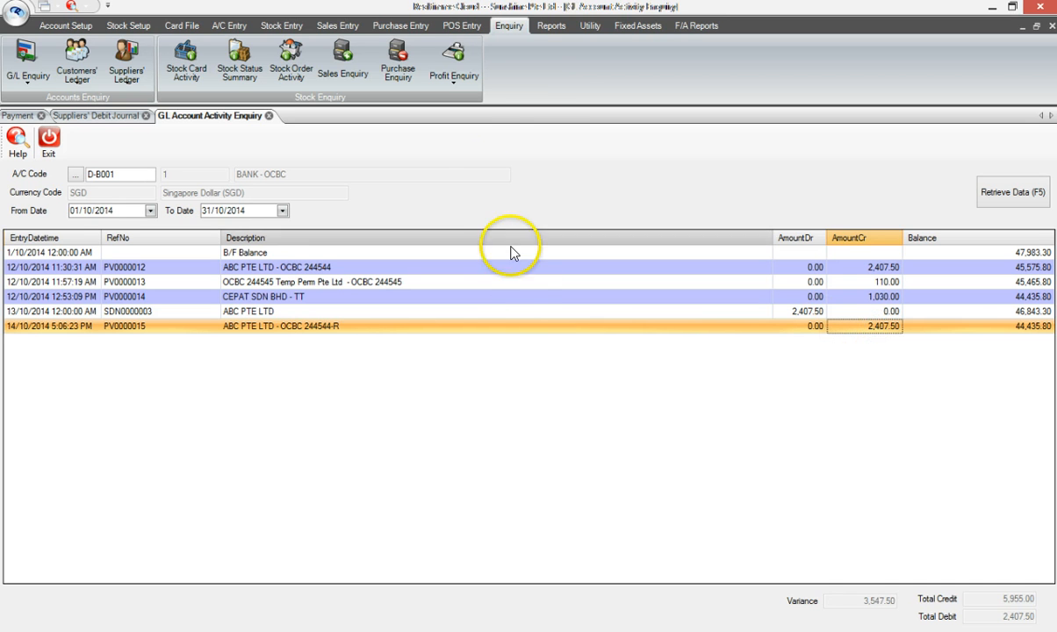
Open the Supplier Account Activities report from the suppliers' ledger reports.
click(551, 25)
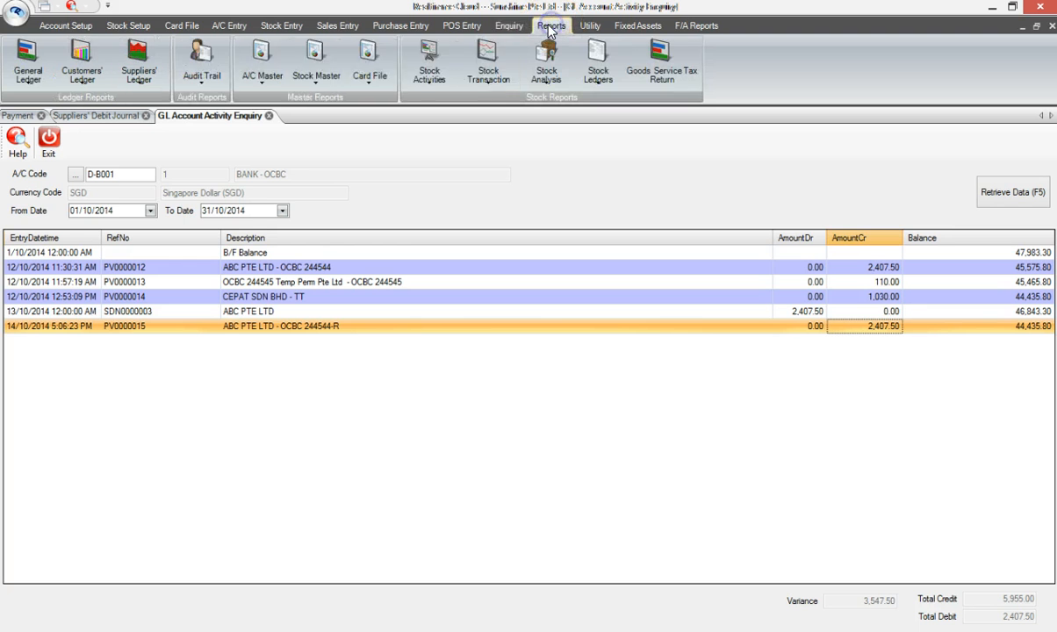
click(141, 74)
click(140, 74)
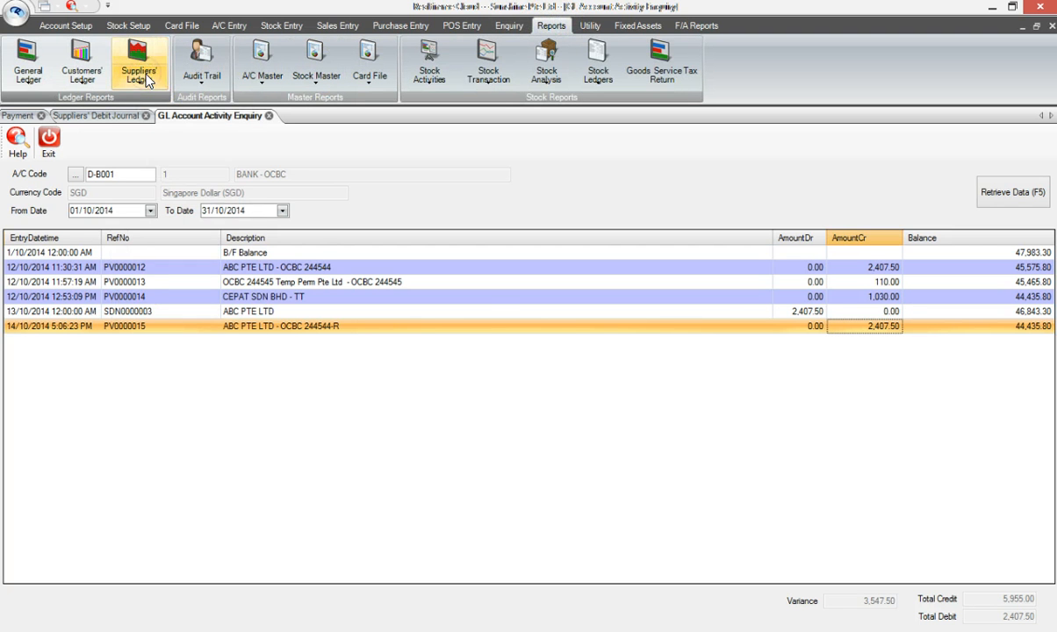
click(140, 74)
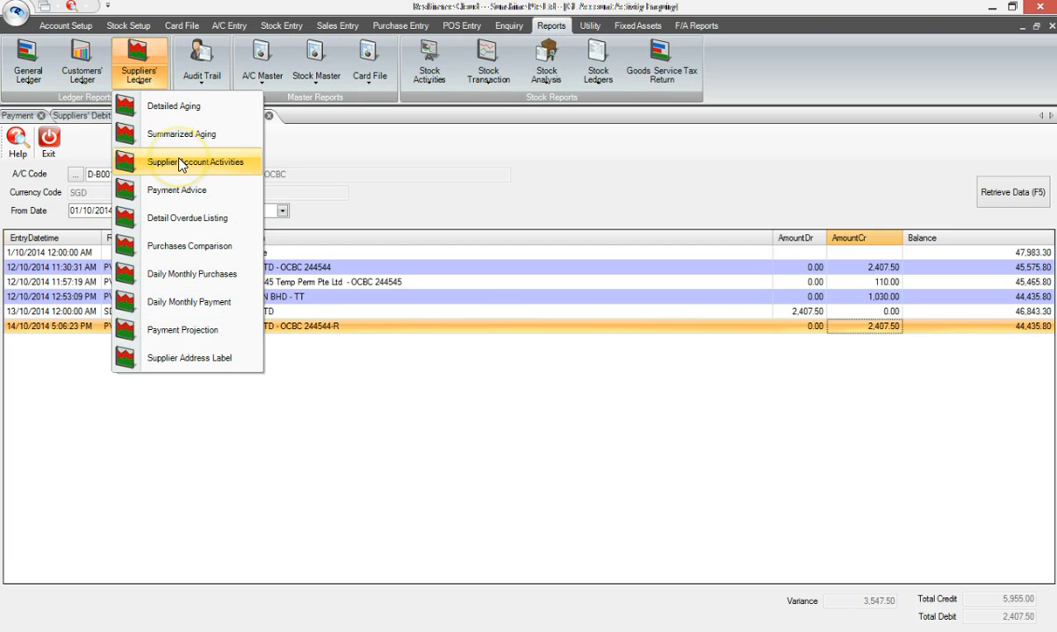
click(220, 167)
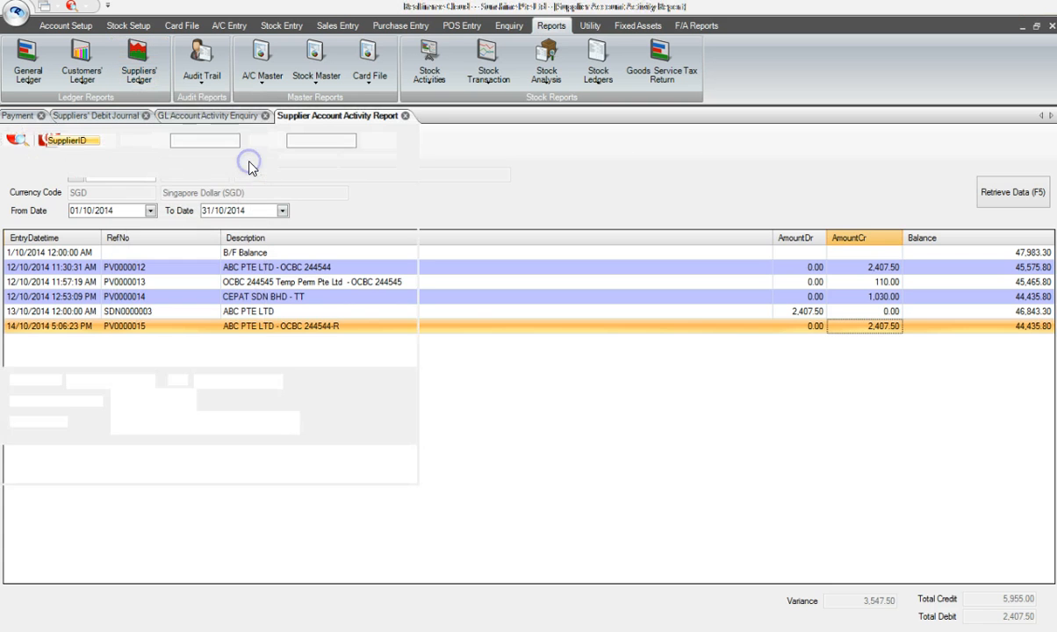
Filter the report to supplier IDs from ABC to ABC and generate it.
click(201, 140)
text(ABC)
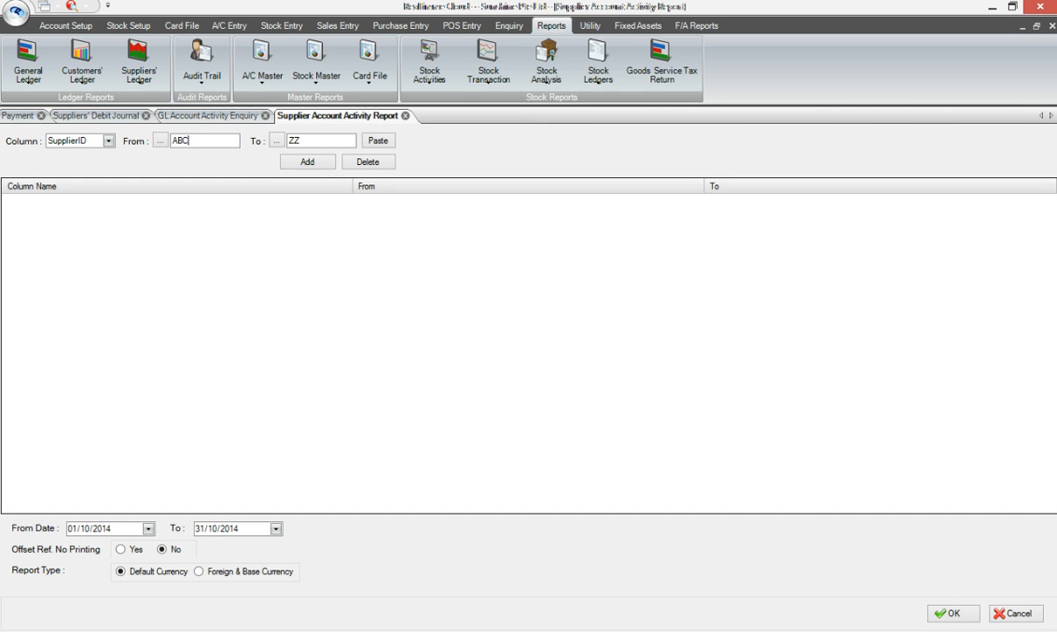
key(Tab)
key(Tab)
text(ABC)
key(Tab)
click(296, 162)
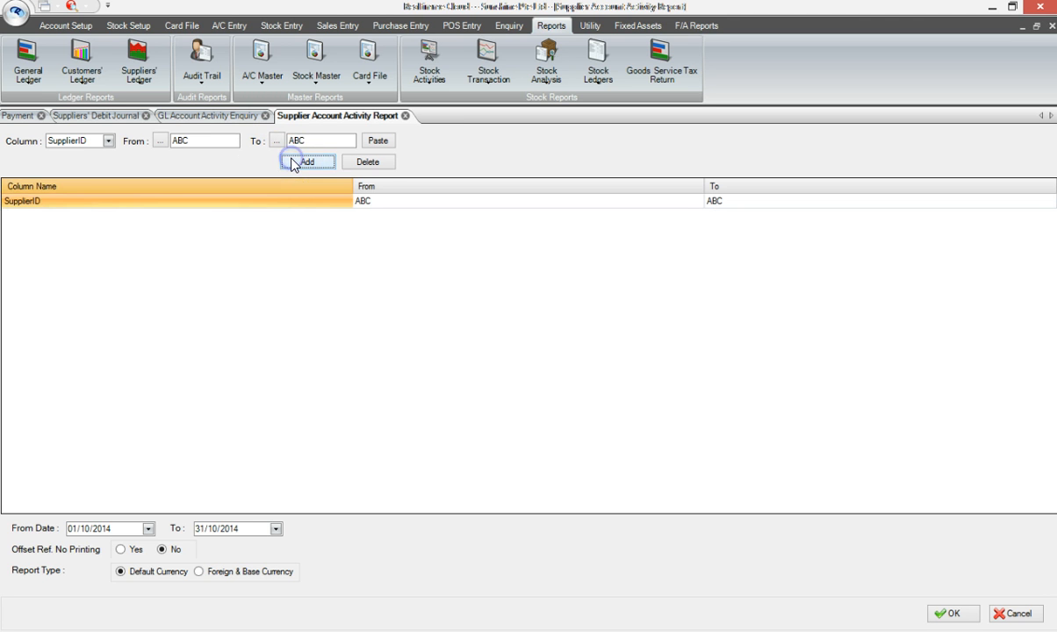
click(953, 615)
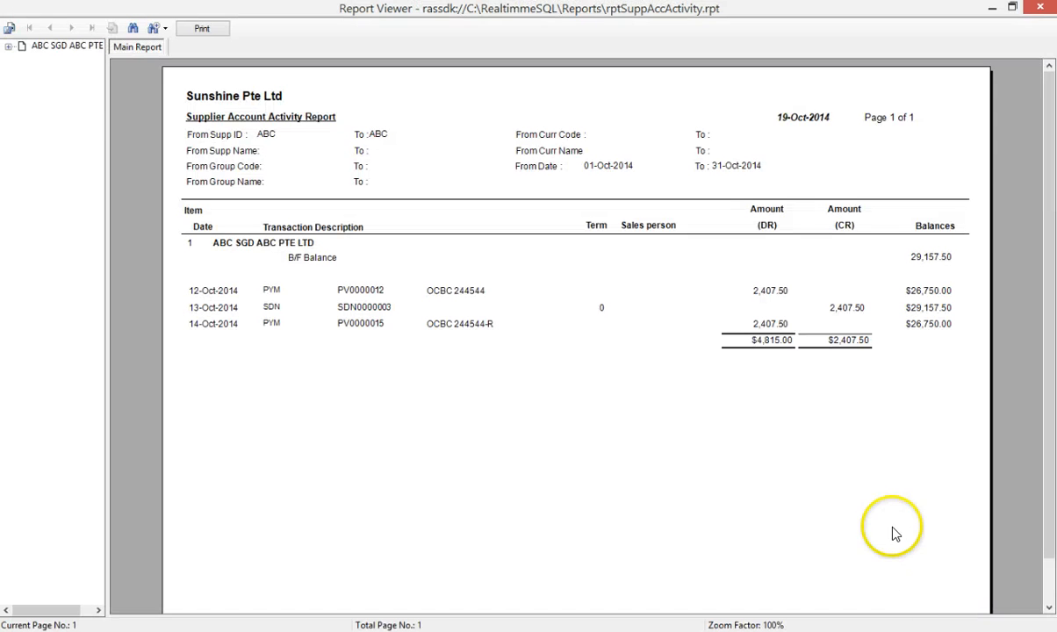
Compare the original payment, debit note and re-banked payment amounts in the supplier activity report.
click(778, 293)
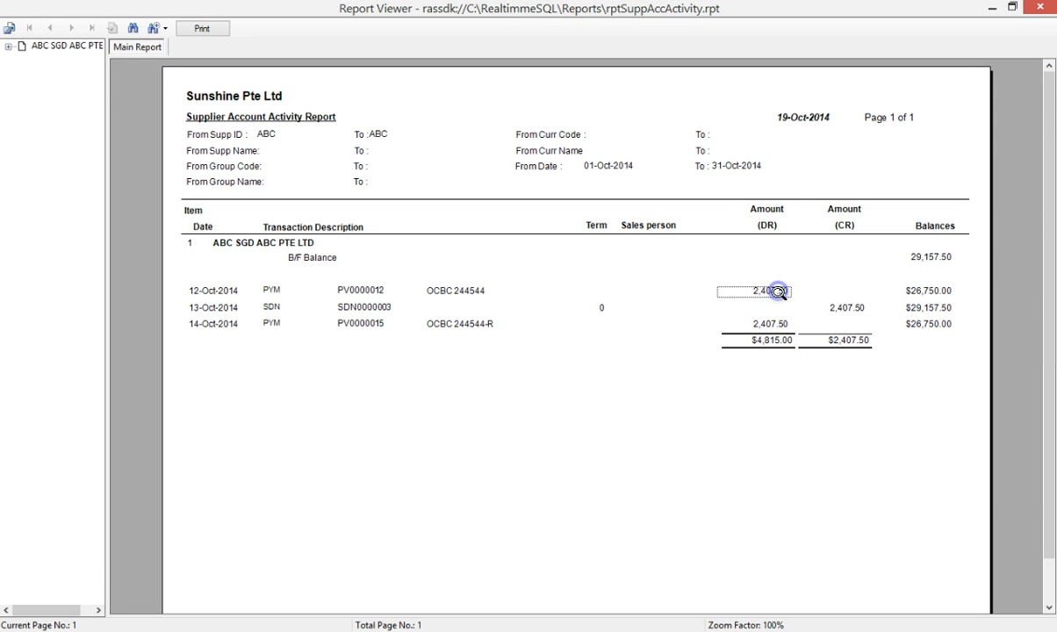
click(849, 307)
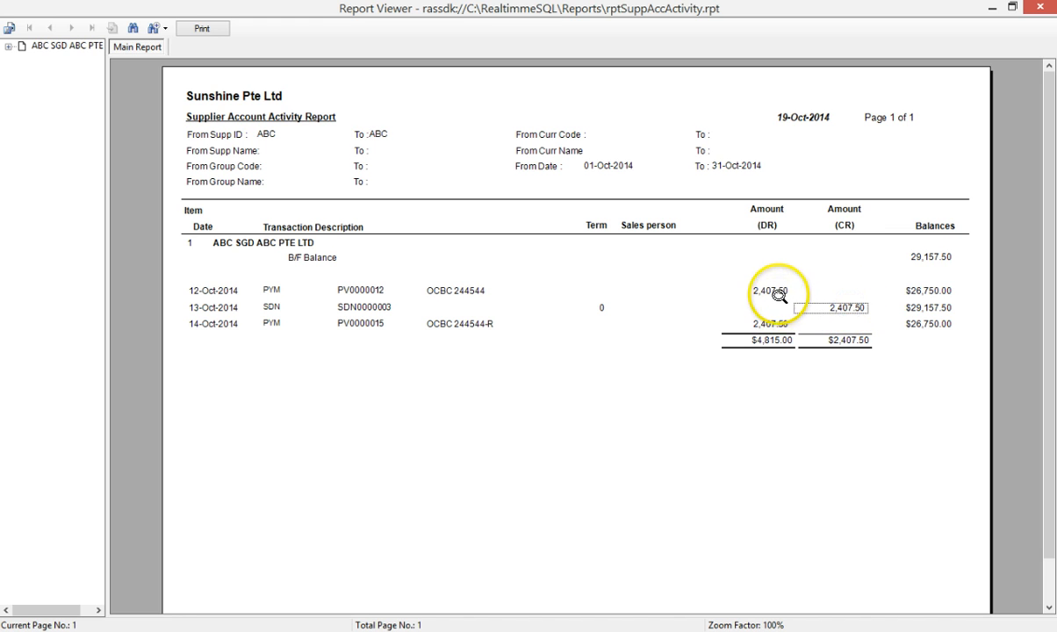
click(855, 311)
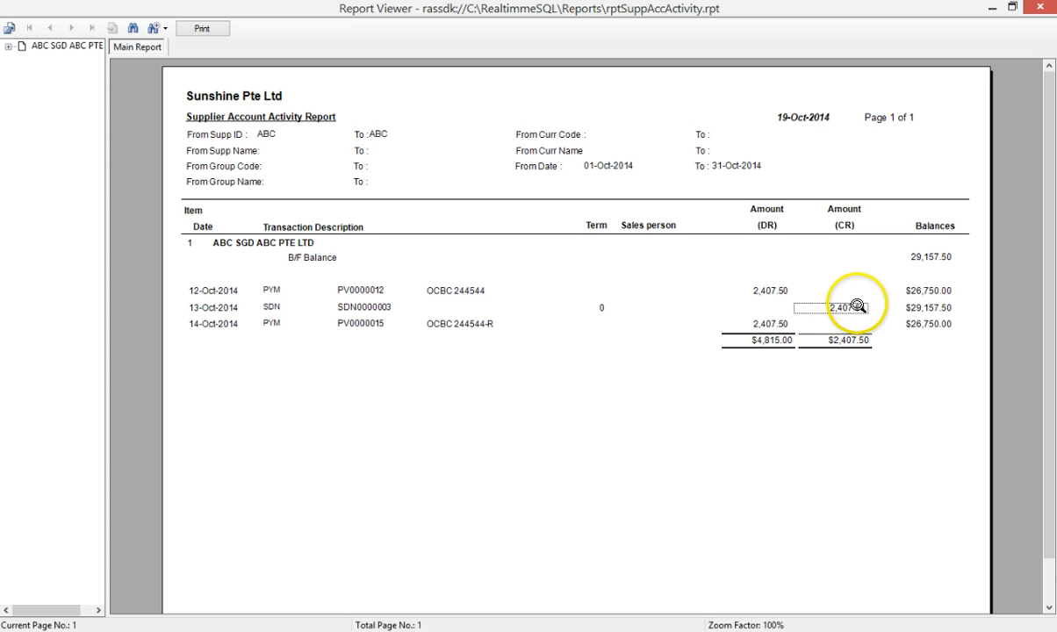
click(857, 307)
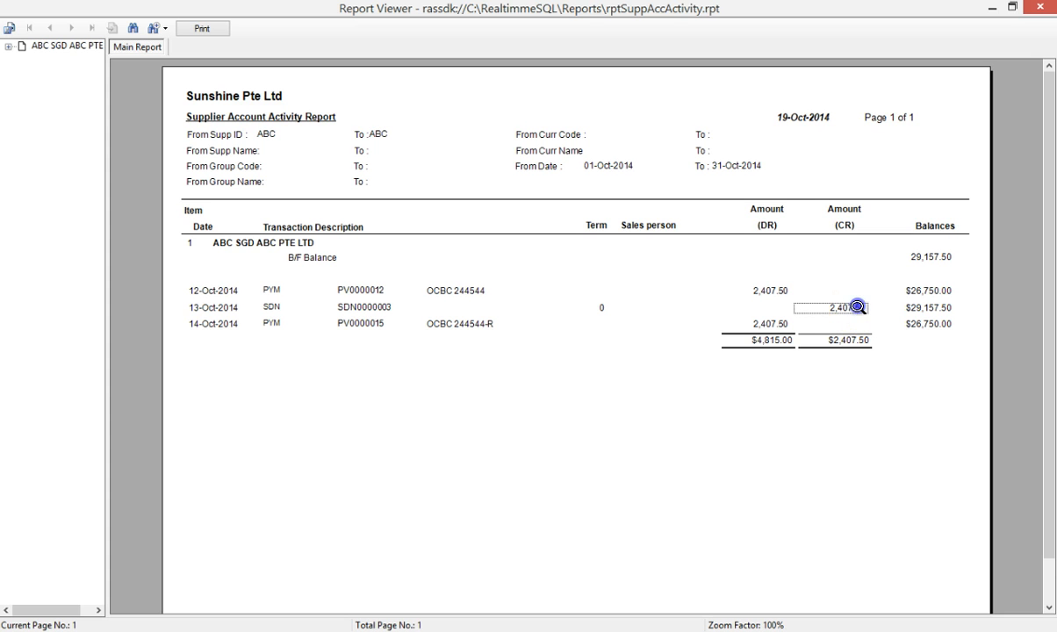
click(776, 324)
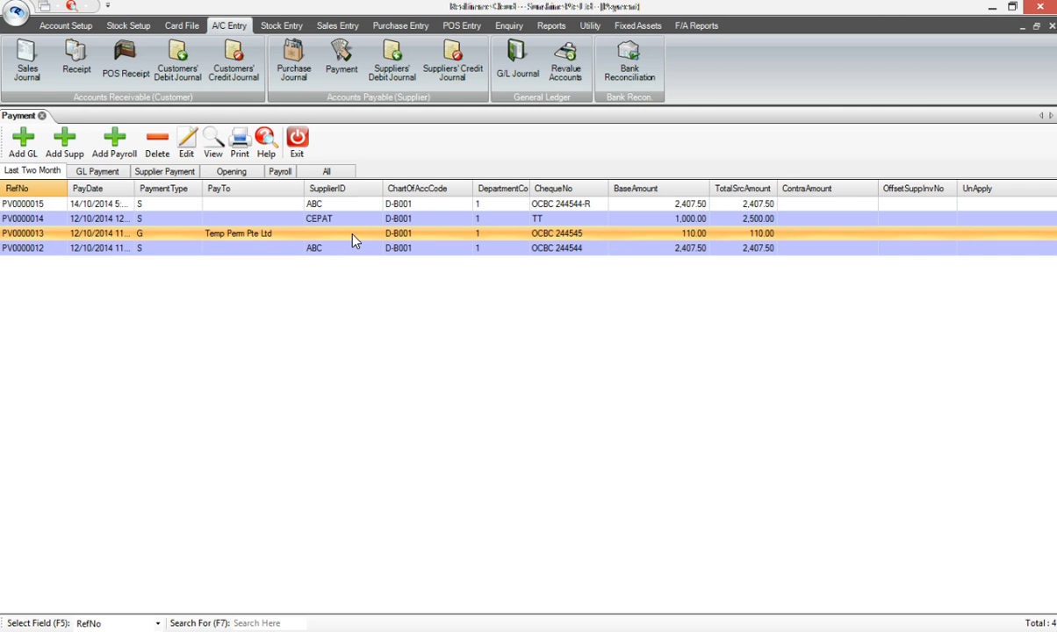
Review the Temp Perm Pte Ltd G/L payment entry and exit it without saving.
click(353, 237)
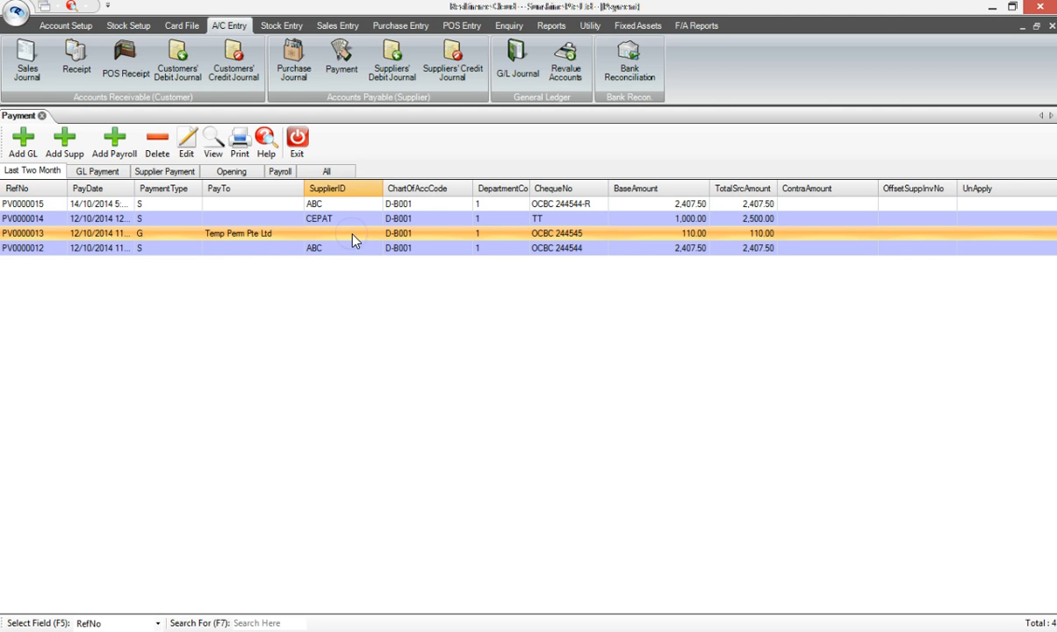
click(341, 236)
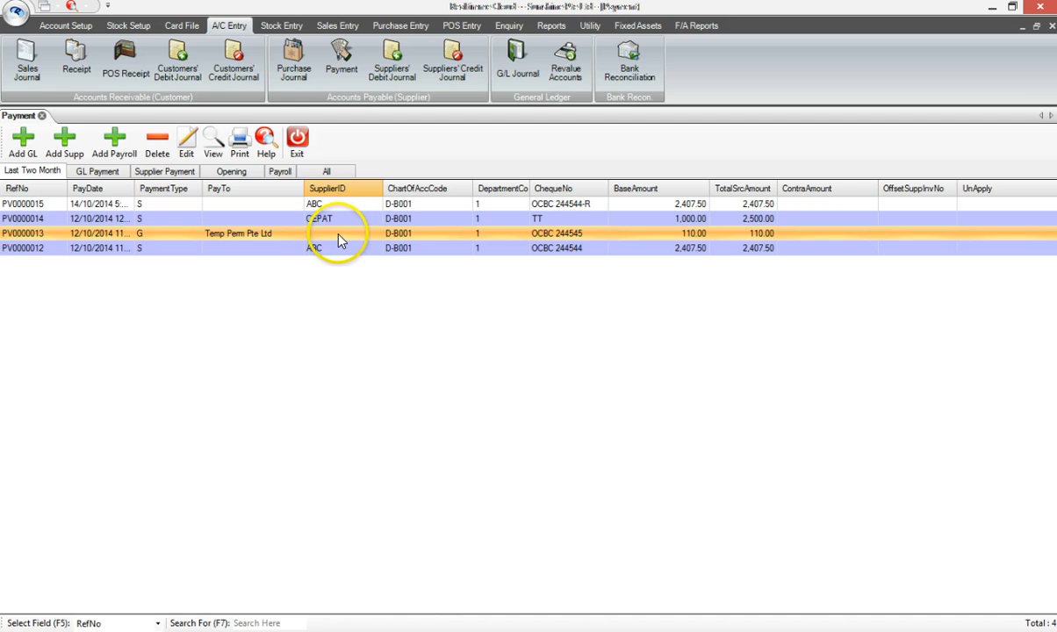
double_click(341, 240)
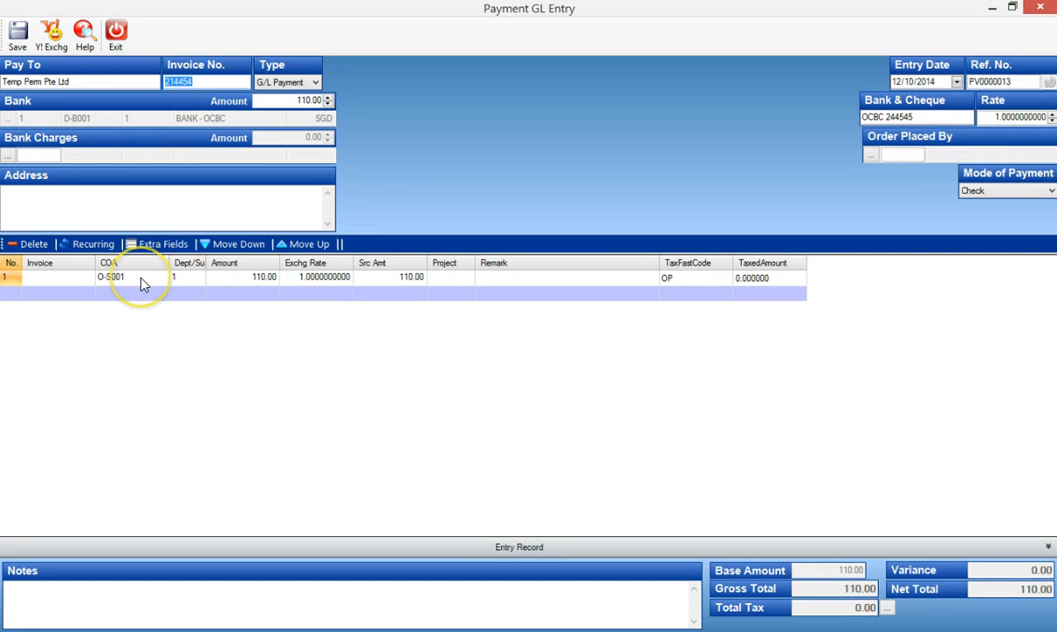
click(115, 33)
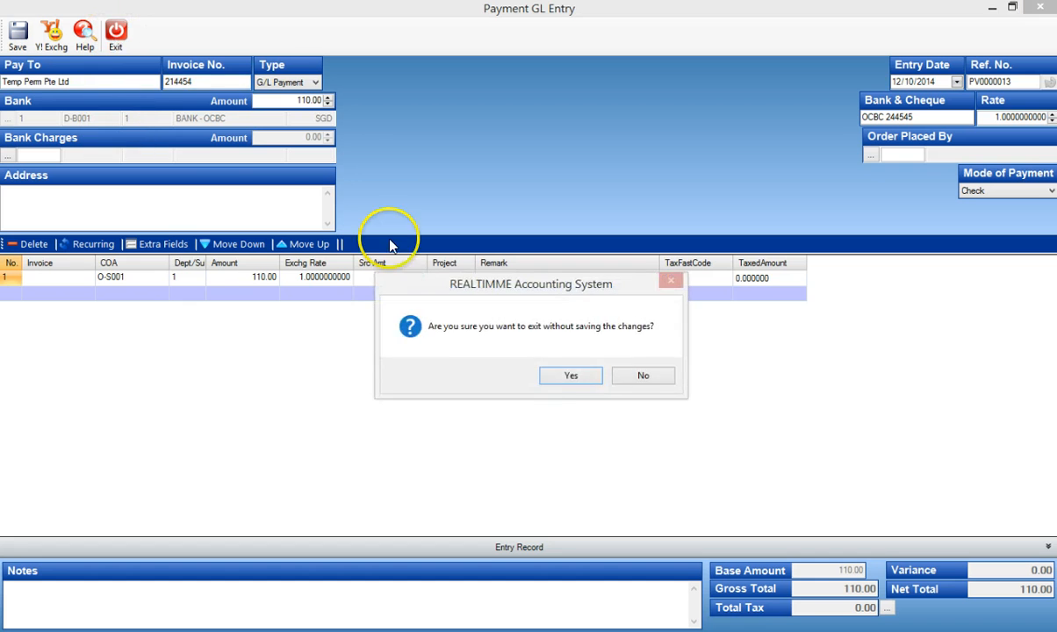
click(573, 375)
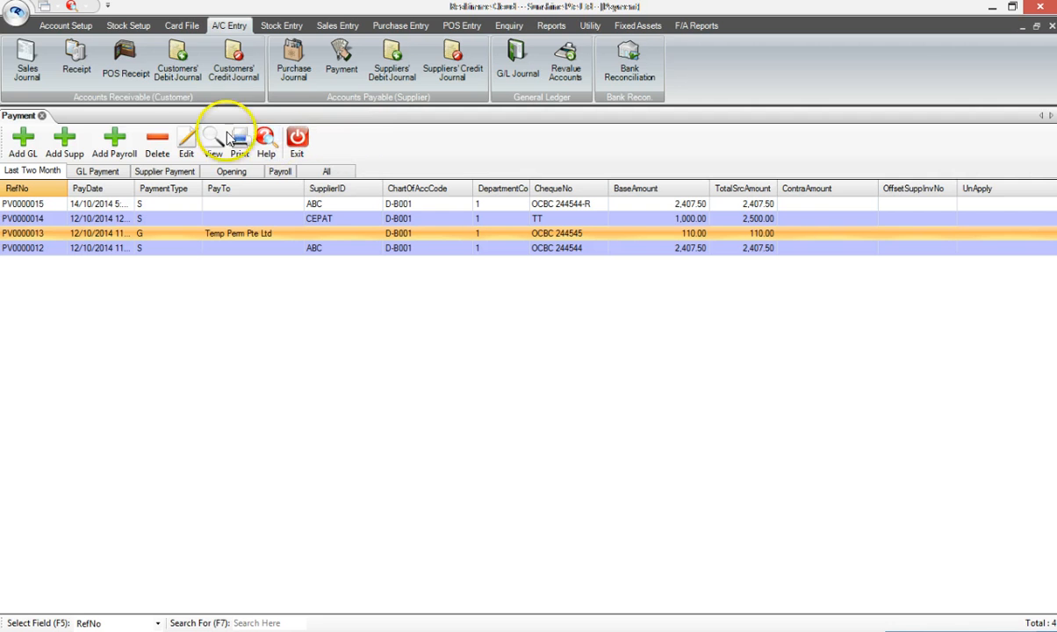
Create a new G/L receipt with CONTRA ACCOUNT (D-C001) as its G/L account.
click(75, 65)
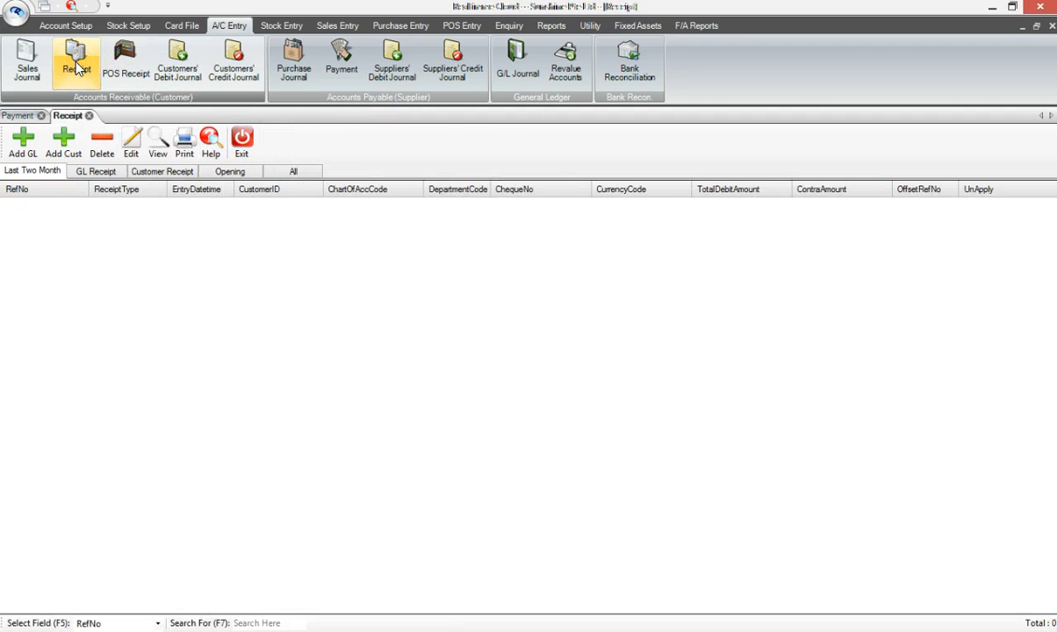
click(27, 140)
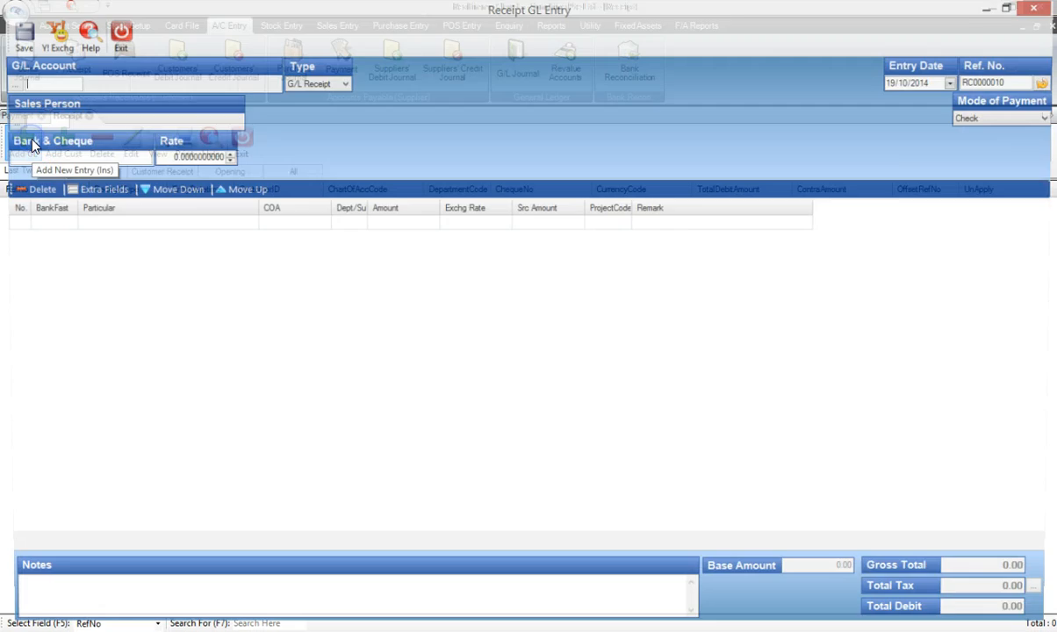
click(44, 83)
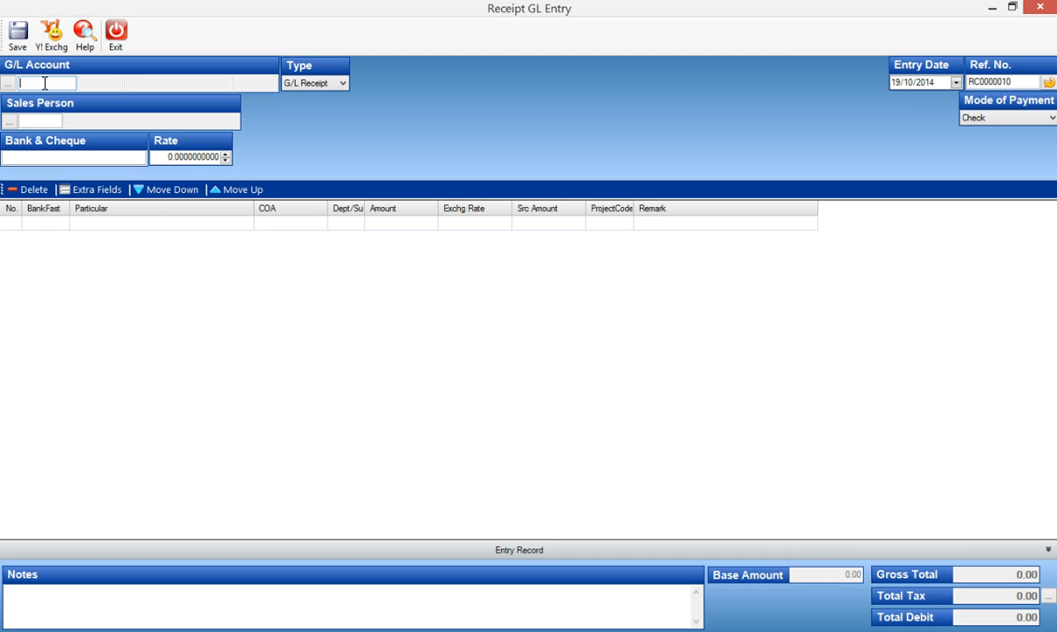
text(contra)
key(Return)
key(Return)
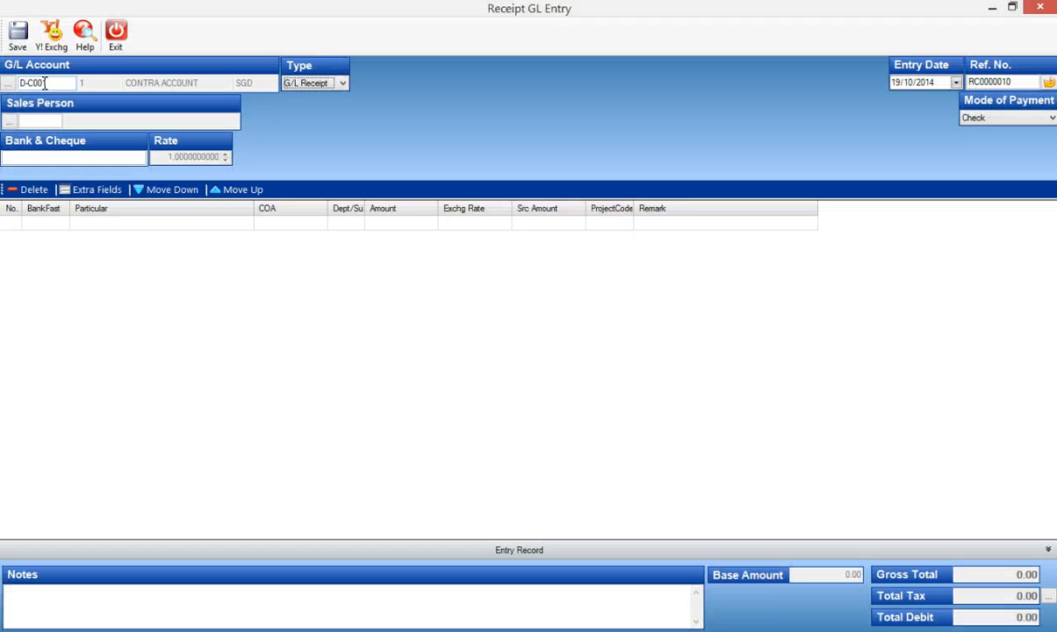
Set the receipt's entry date to 13/10/2014 and its bank and cheque reference to OCBC 244545.
key(Tab)
key(Right)
text(3)
click(75, 157)
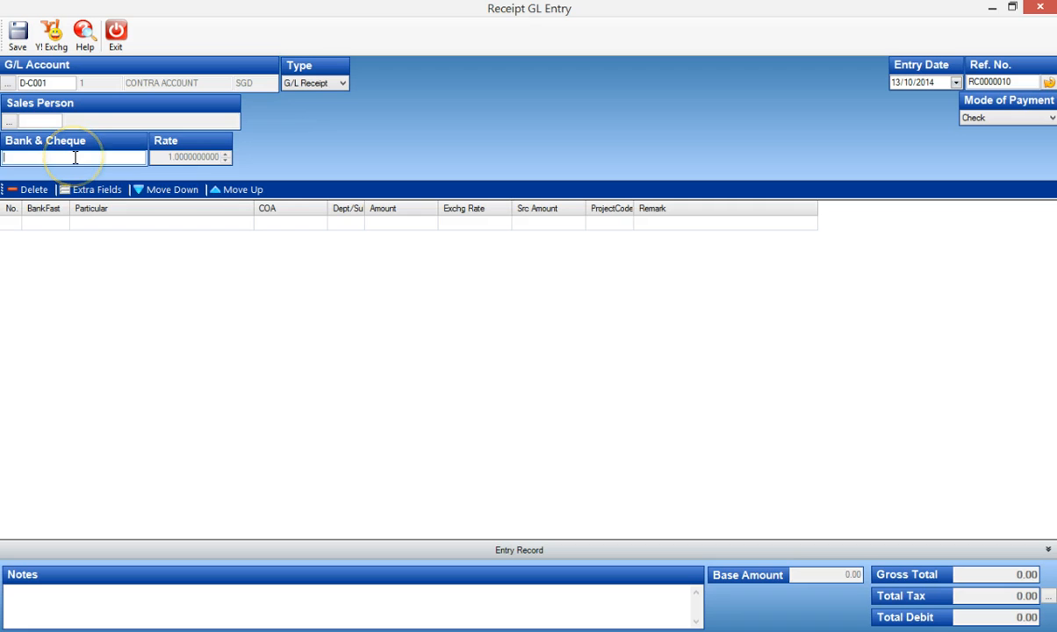
text(OCBC 245)
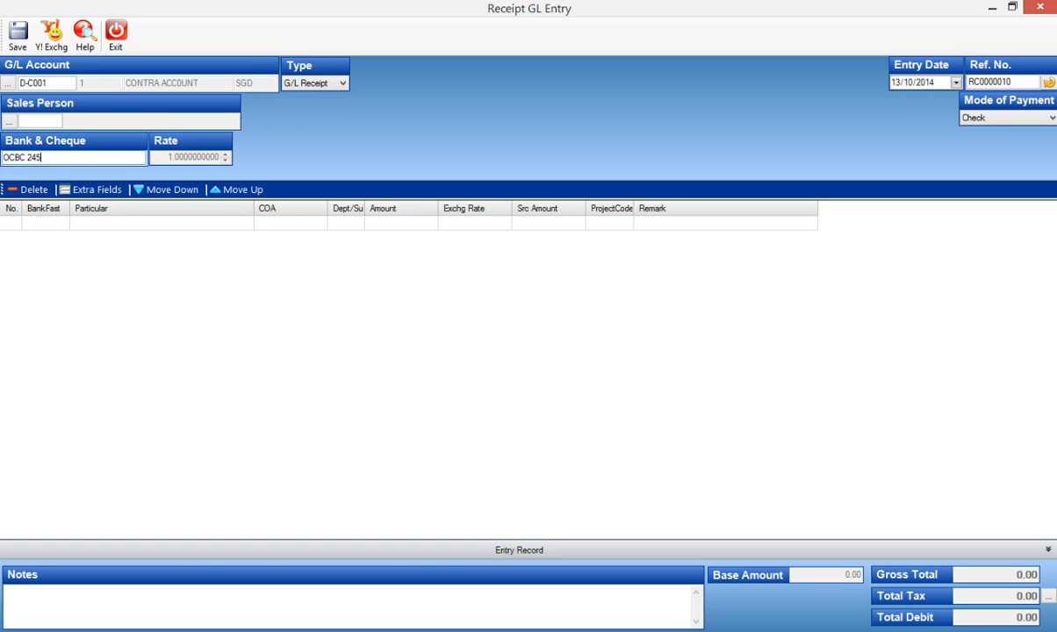
key(BackSpace)
text(4545)
key(Tab)
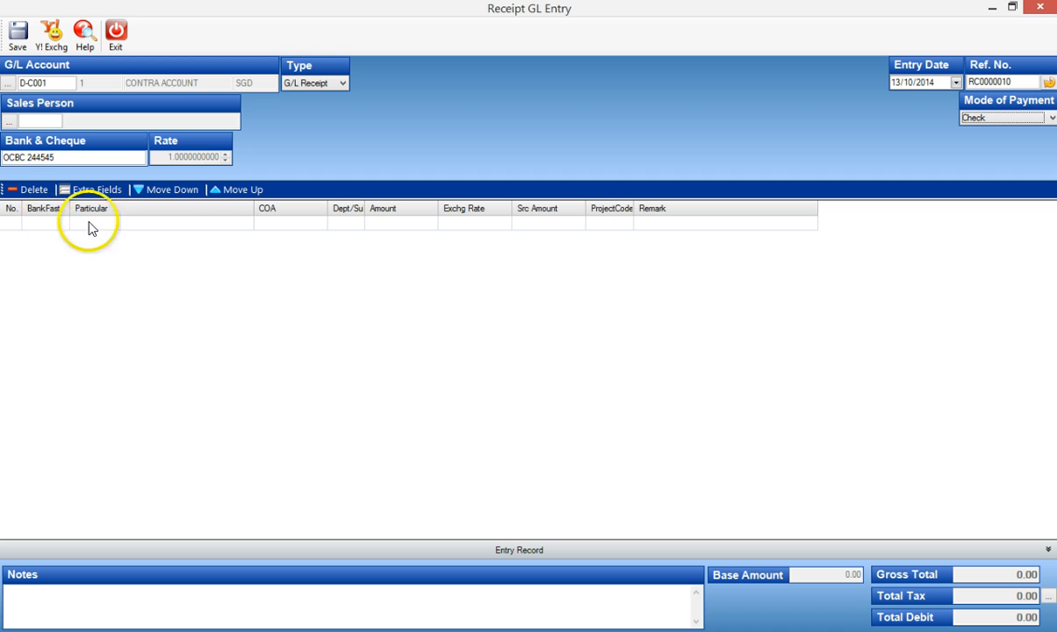
Add a receipt line for Bank - OCBC (SGD) using BankFast code 1, with an amount of 110.00.
click(44, 222)
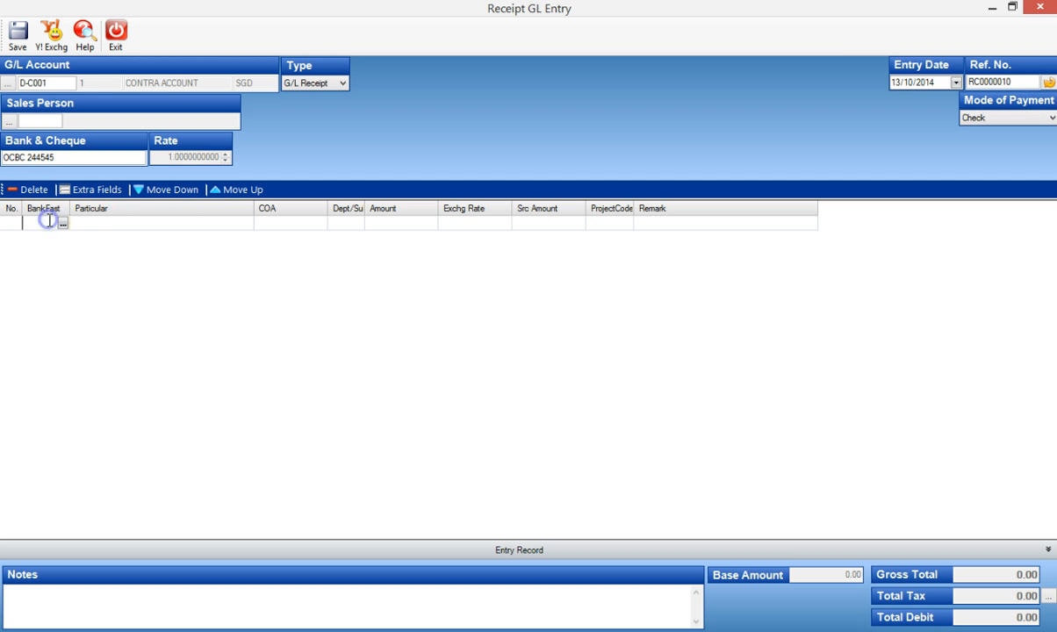
text(1)
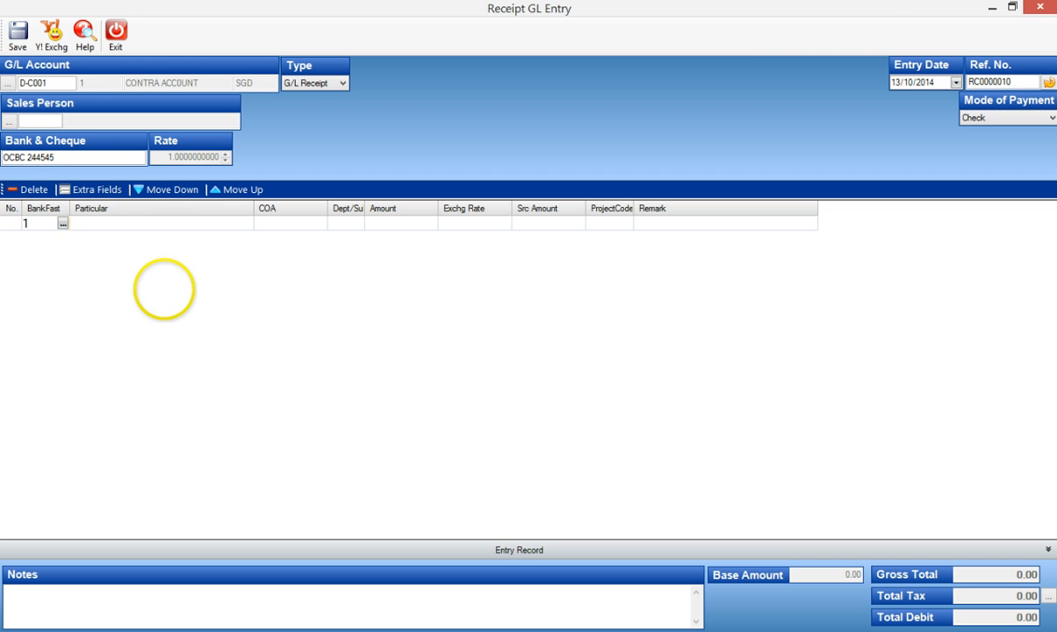
key(Tab)
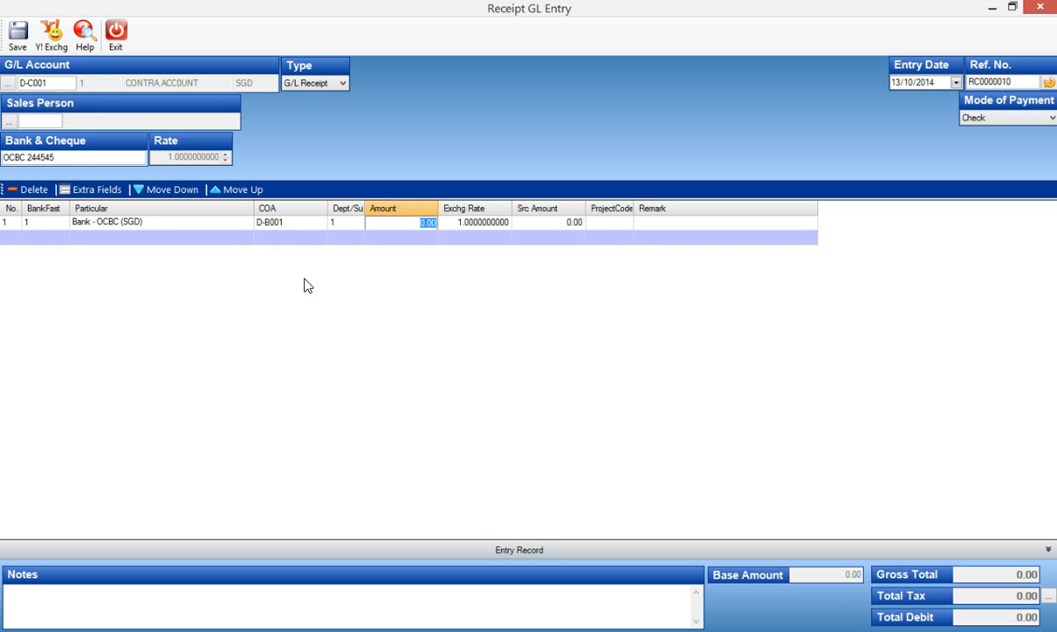
text(110)
key(Tab)
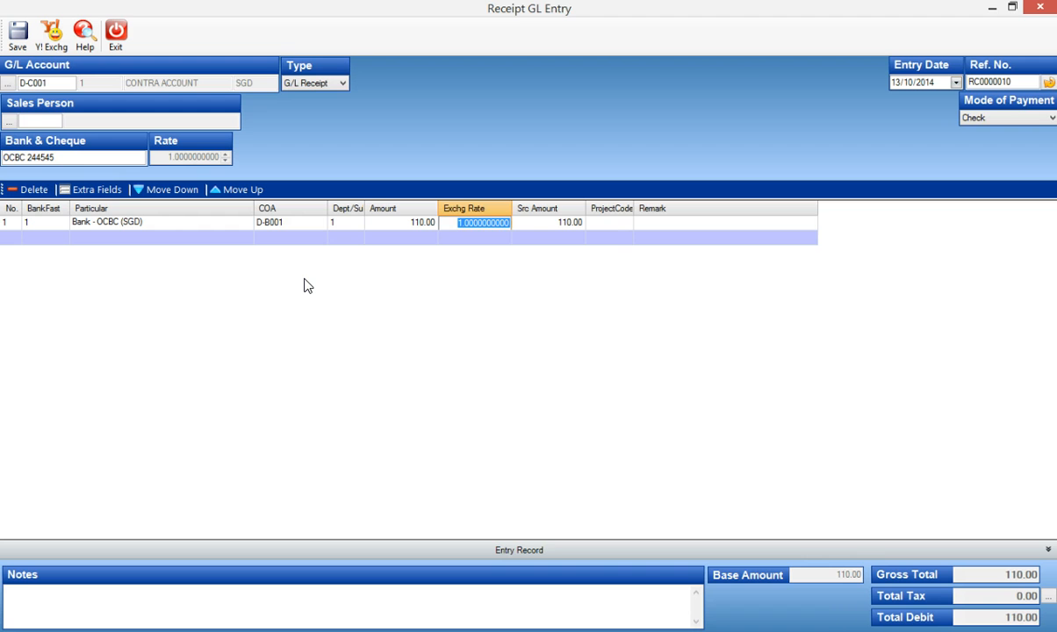
Enter "Returned chq due to amt and word not tally" as the receipt line's remark.
key(Tab)
key(Tab)
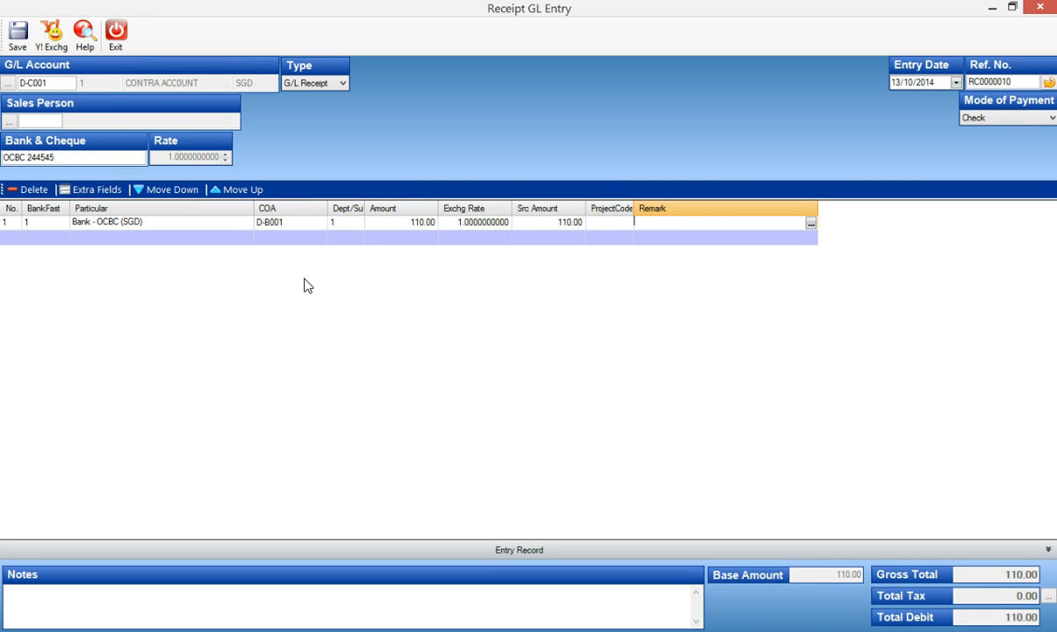
text(Returned chq due to amt and word not tally)
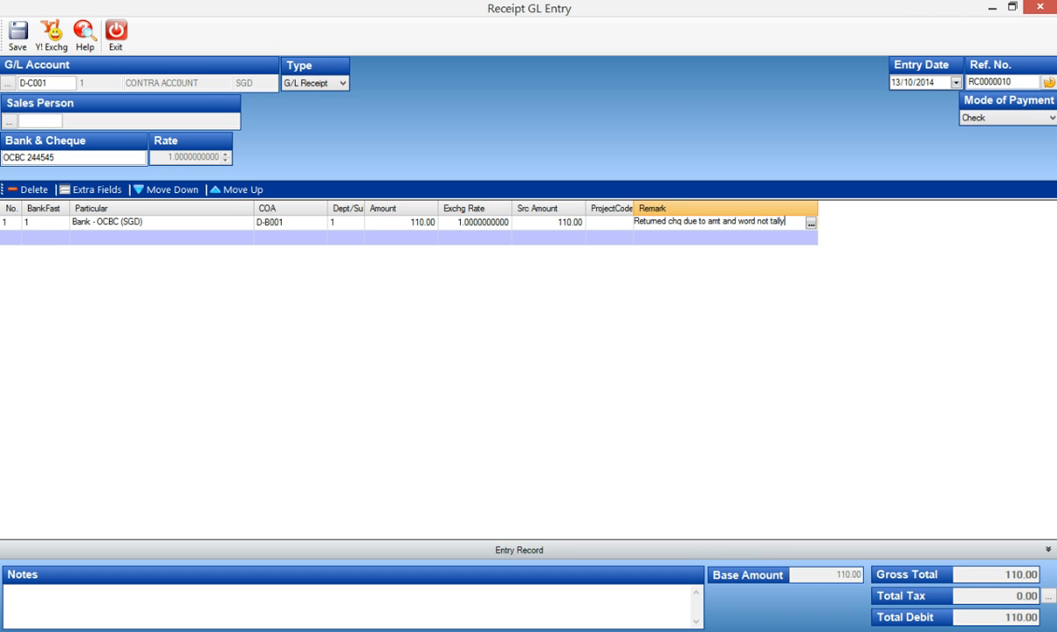
key(Tab)
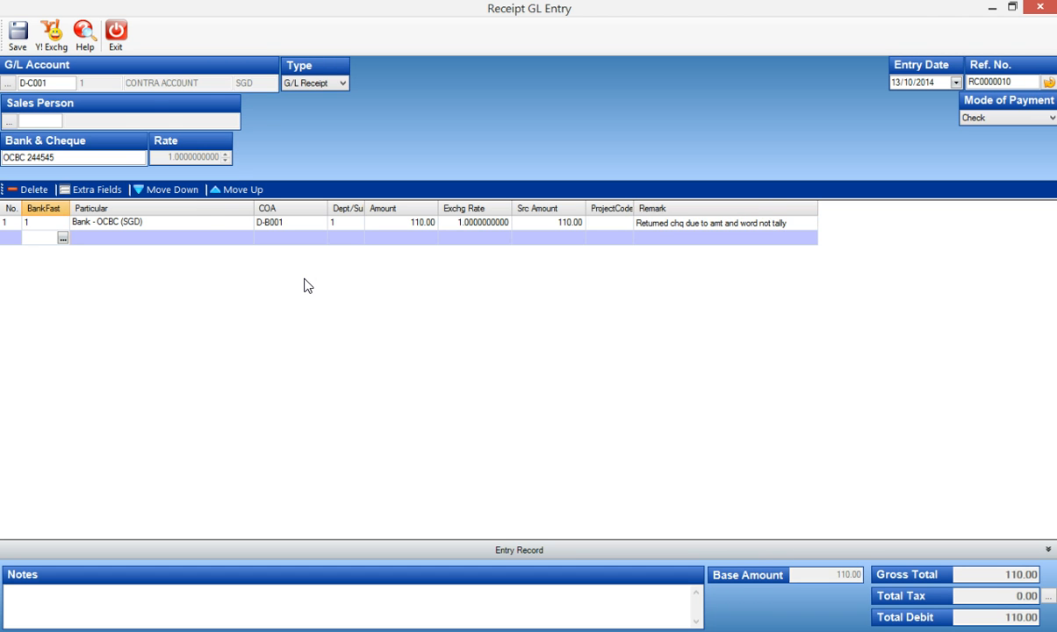
Save the G/L receipt with printing deferred, and exit the new blank receipt entry without saving.
click(20, 38)
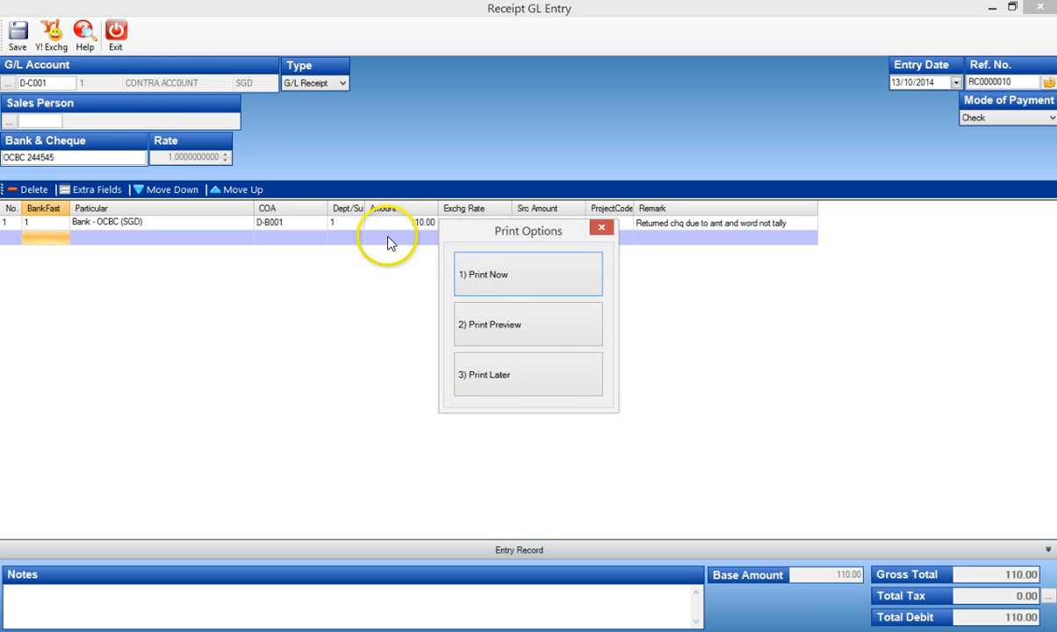
click(544, 392)
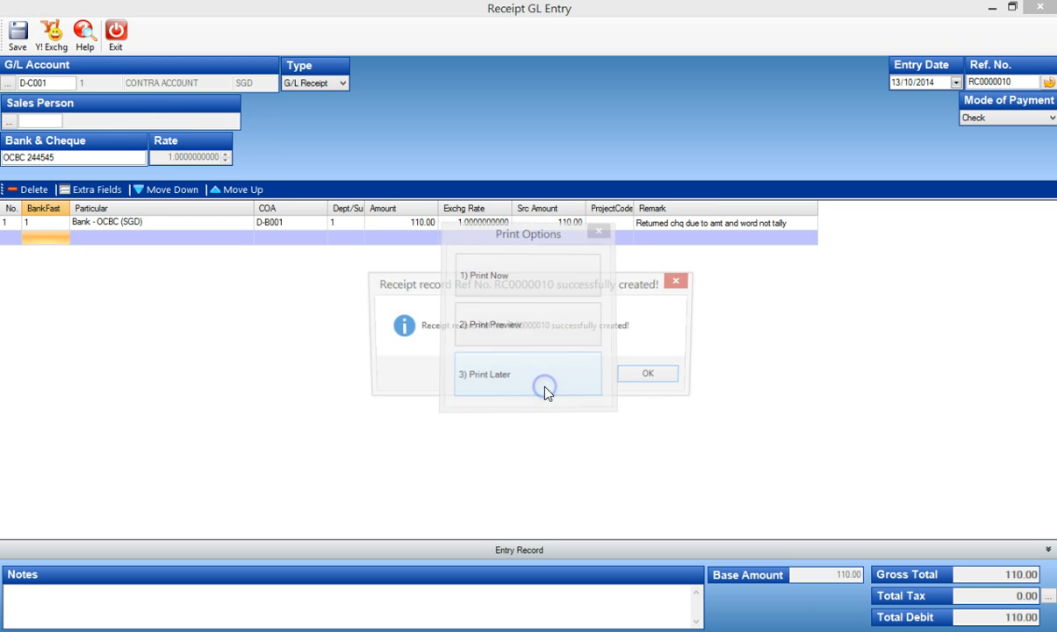
click(670, 379)
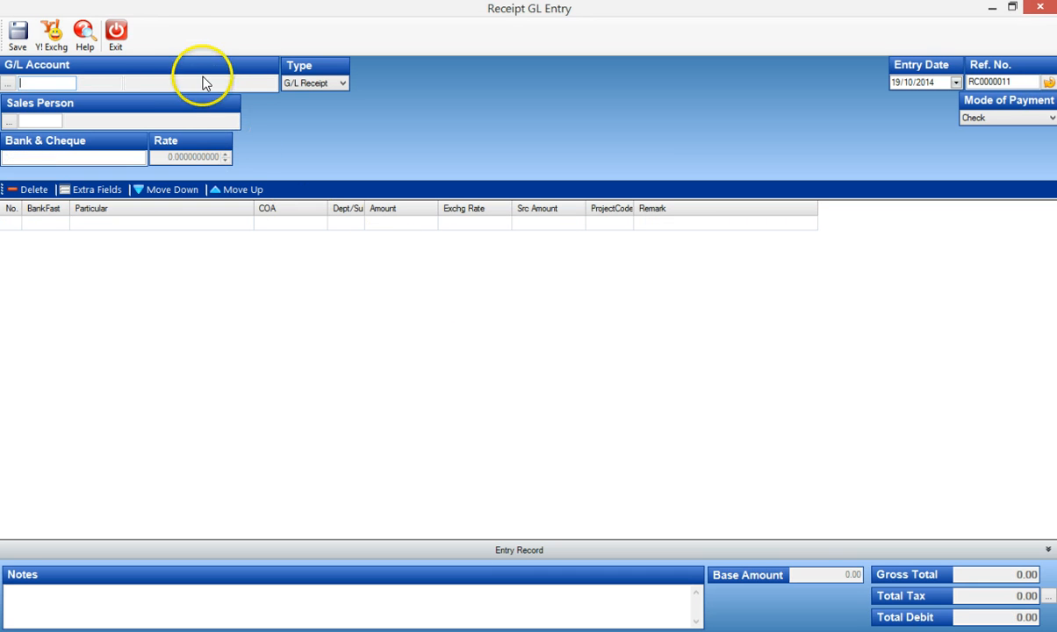
click(117, 35)
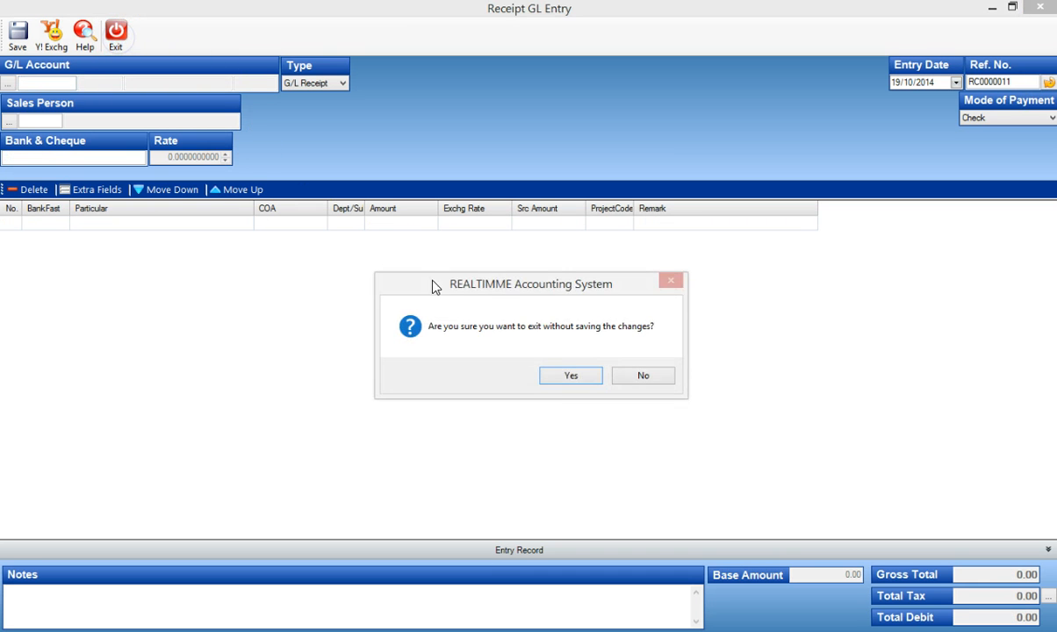
click(562, 374)
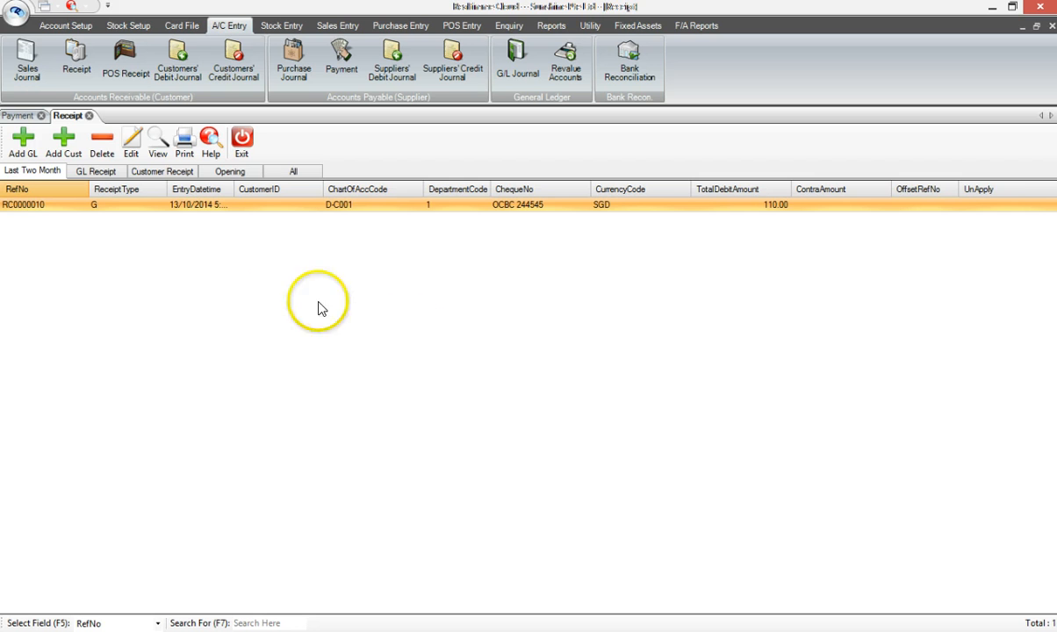
Create a new G/L payment from the payment list, with bank code 1 (BANK - OCBC).
click(12, 117)
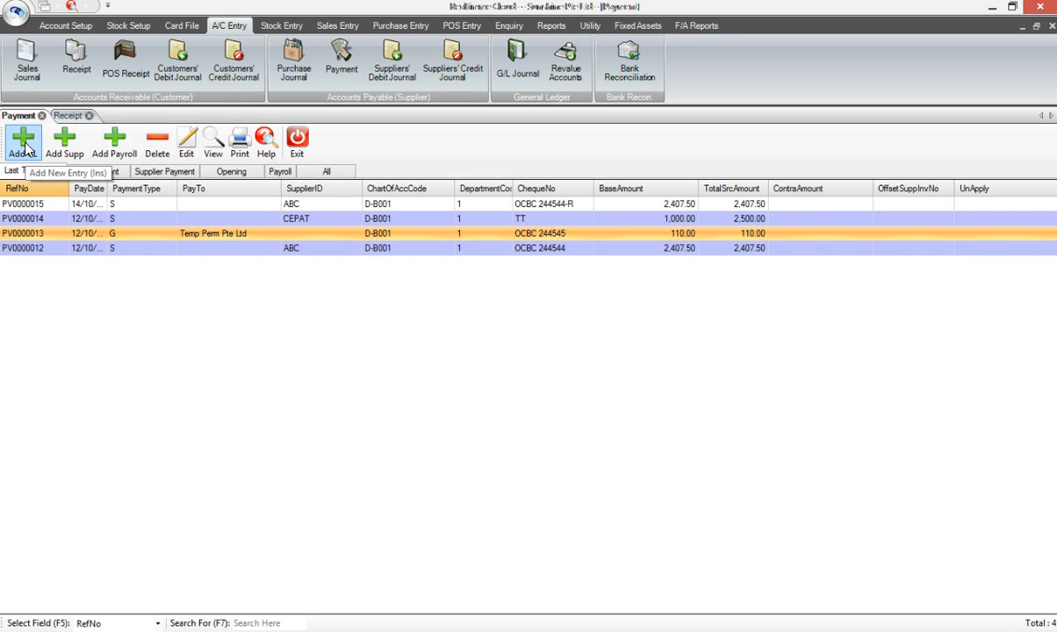
click(25, 147)
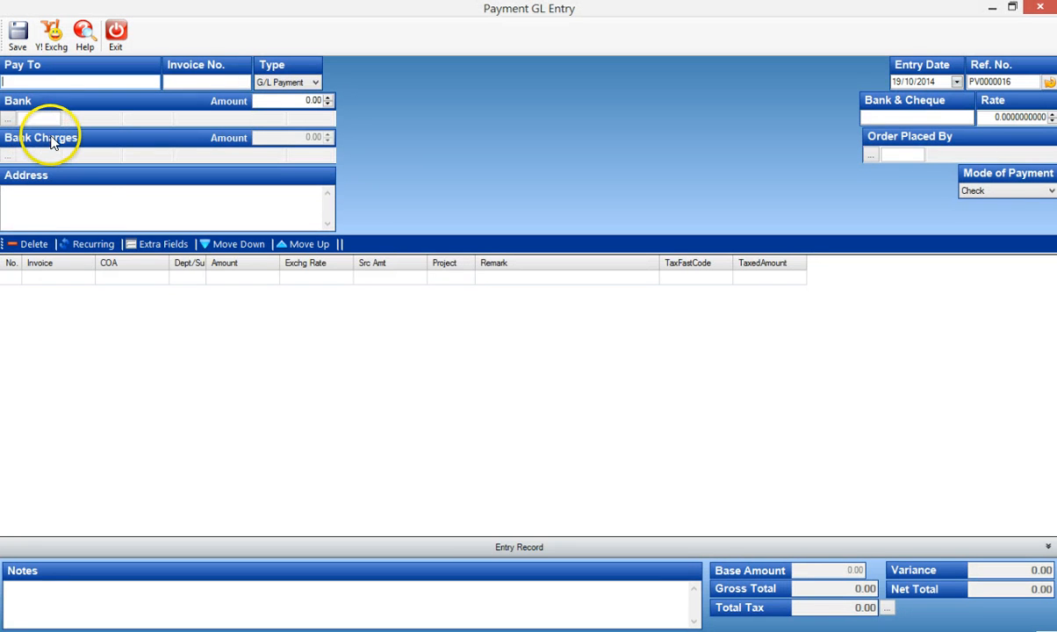
click(76, 188)
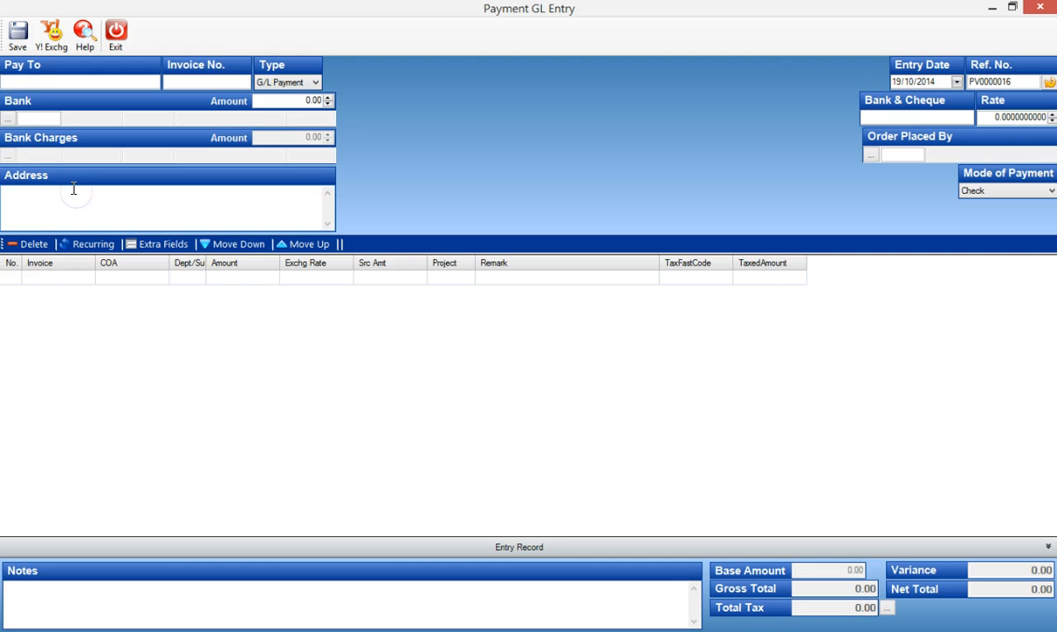
click(35, 119)
text(1)
key(Tab)
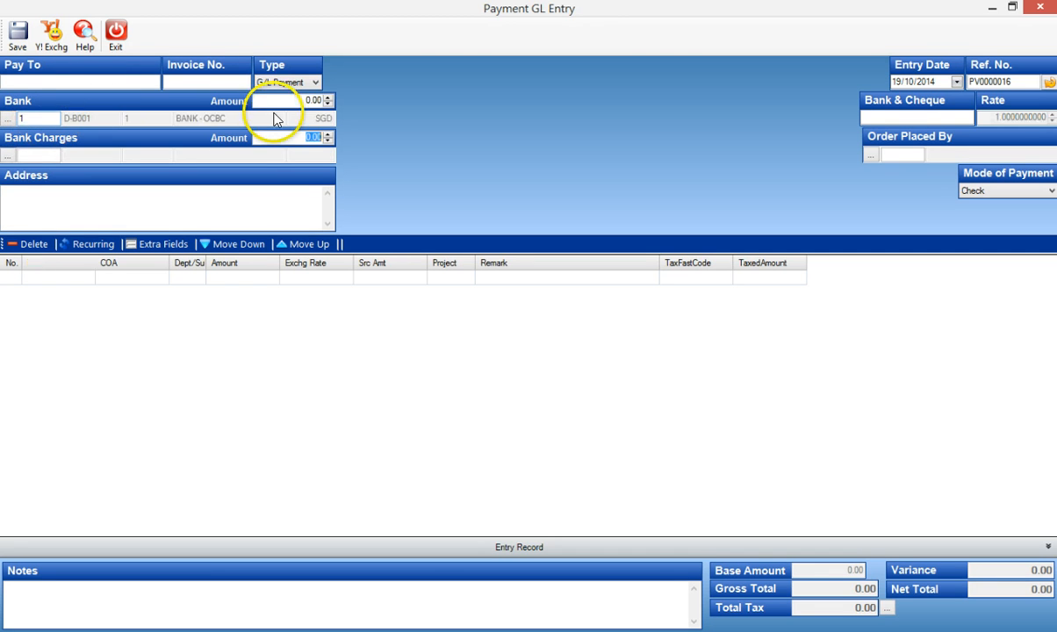
Set the payment's bank amount to 110.00 and its payee to TEMP PERM.
click(296, 102)
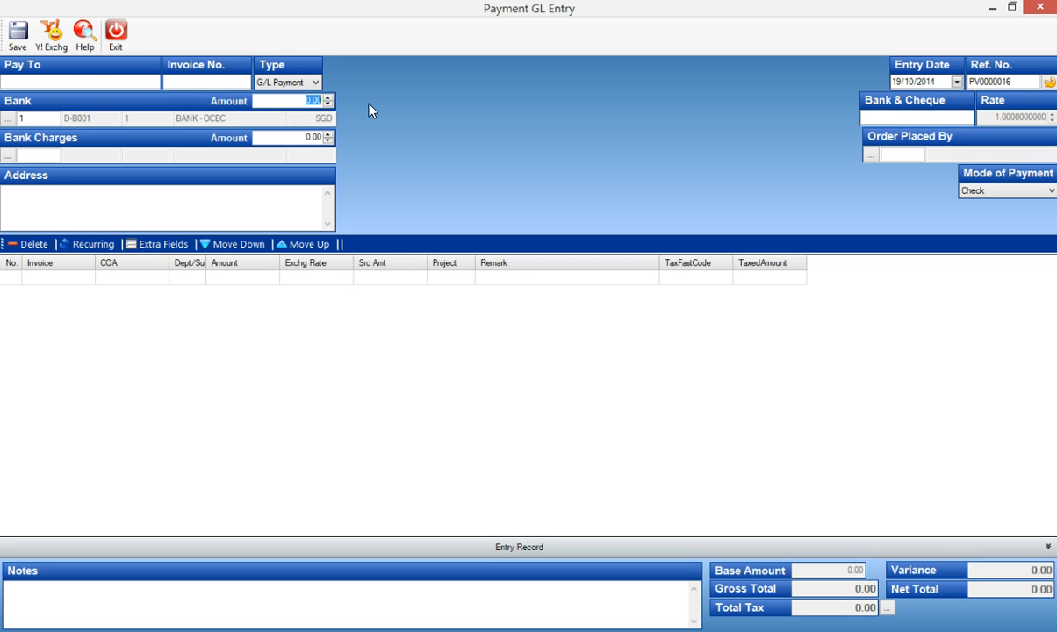
text(110)
key(Tab)
click(129, 80)
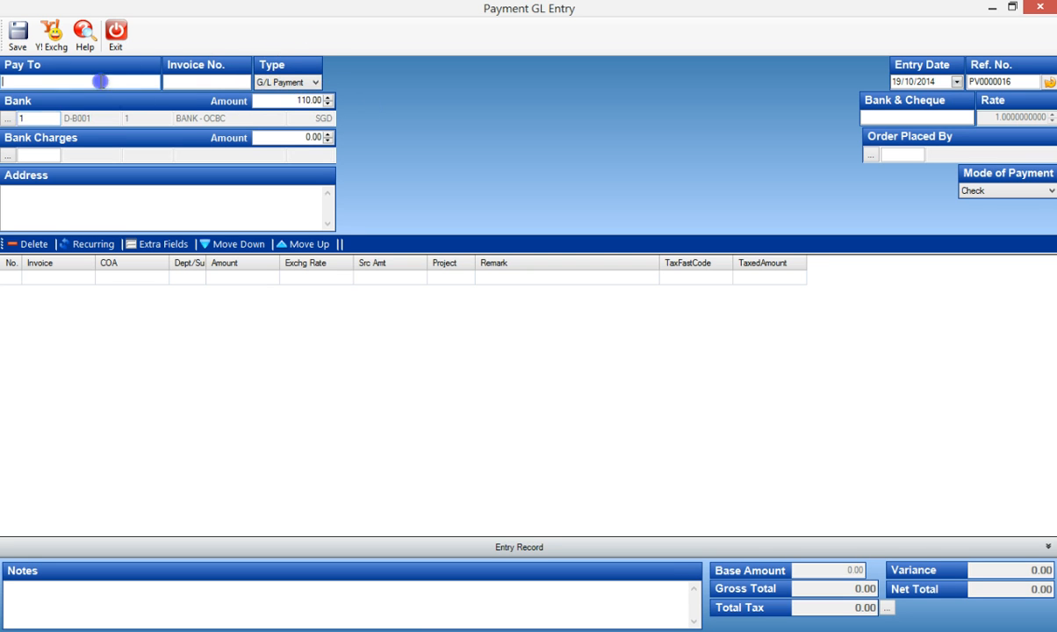
text(TEMP PERM)
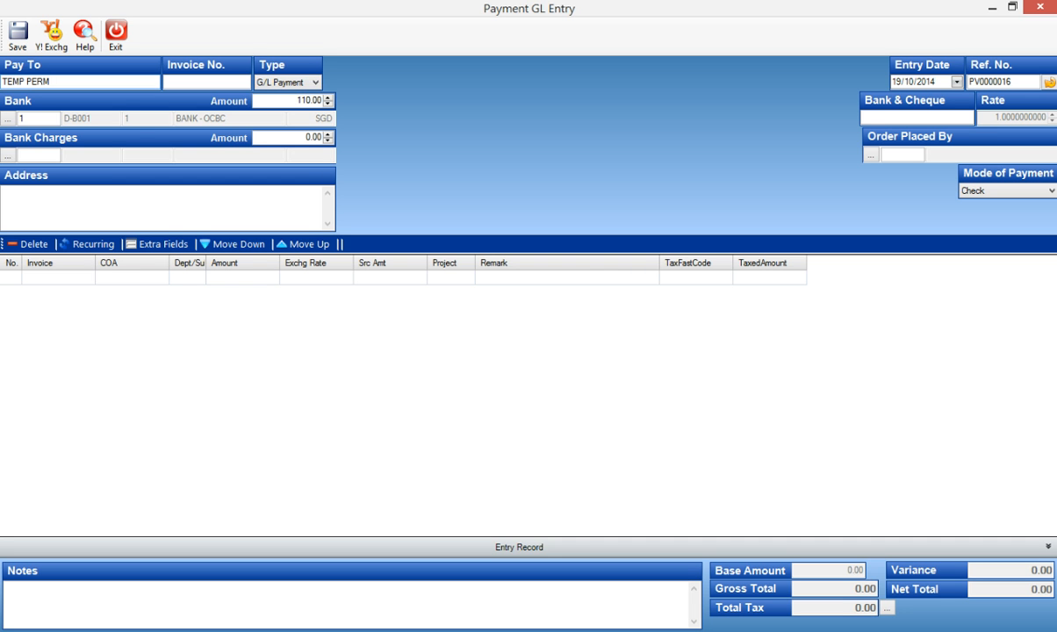
Add a payment line for the contra account (D-C001) with an amount of 110.00.
click(106, 278)
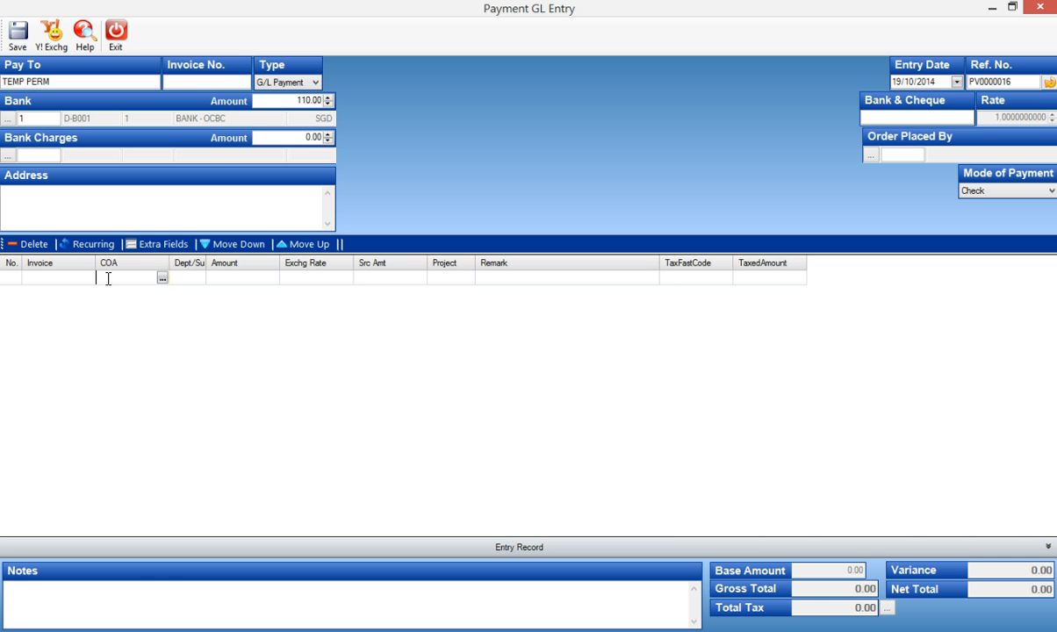
text(contra)
key(Return)
key(Return)
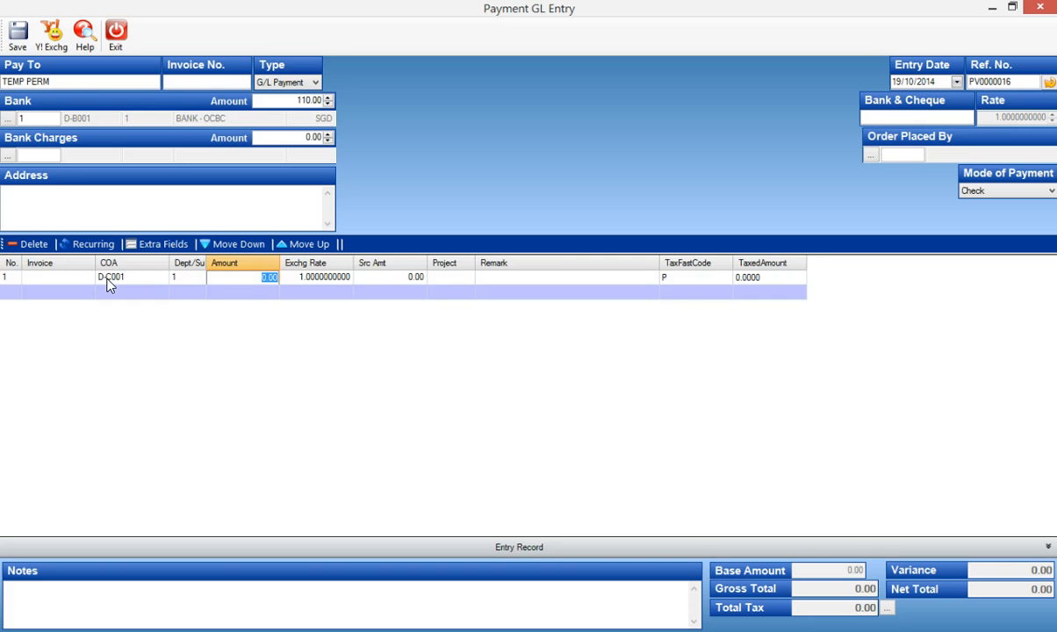
text(110)
key(Return)
key(Return)
key(Return)
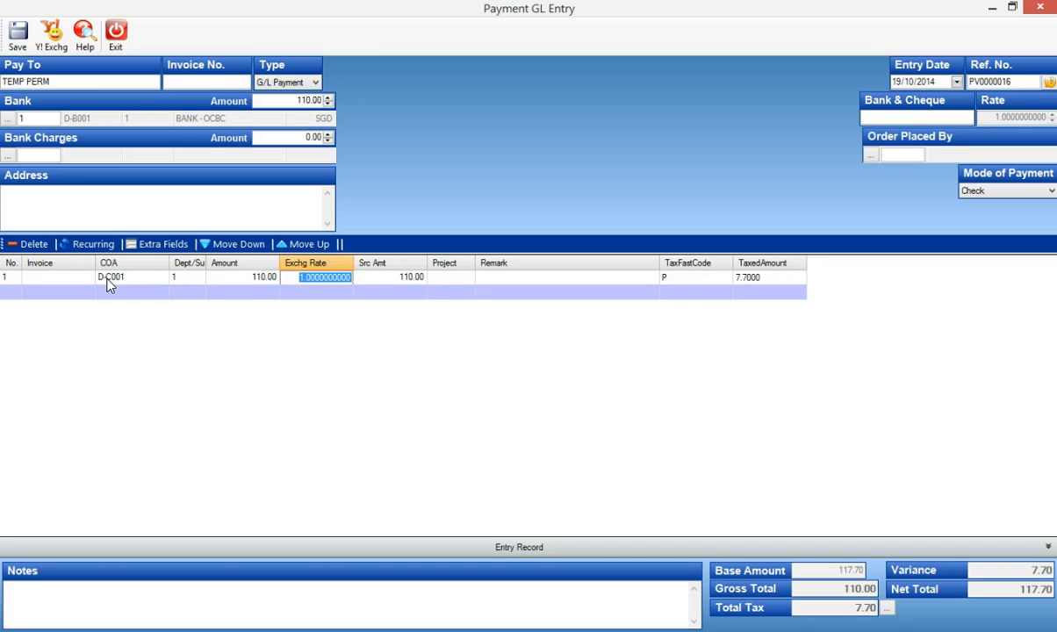
Set the contra line's tax code to OP.
key(Return)
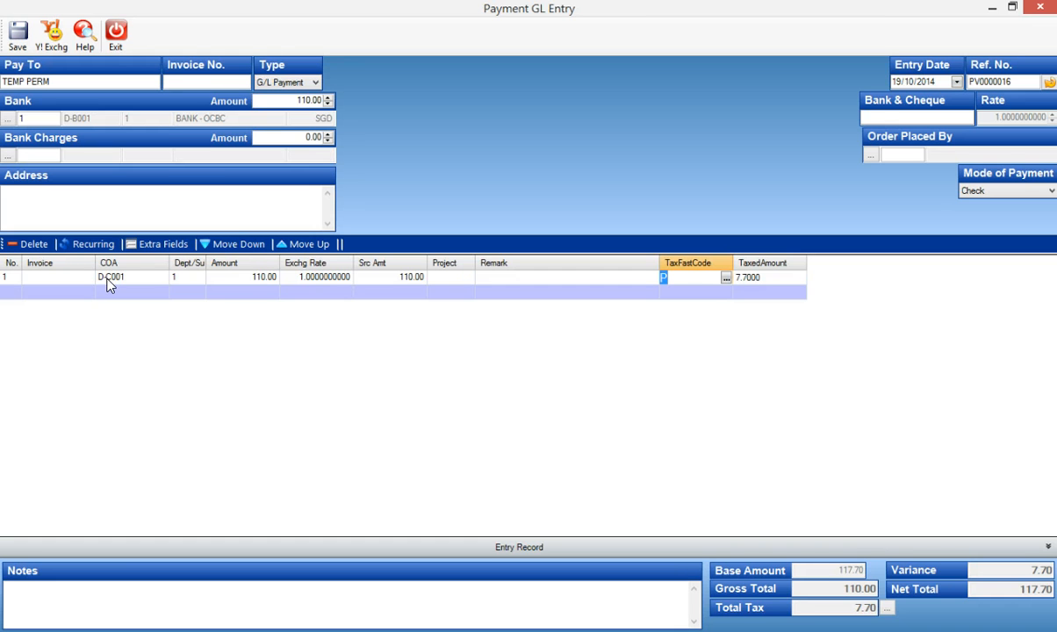
text(OP)
key(Return)
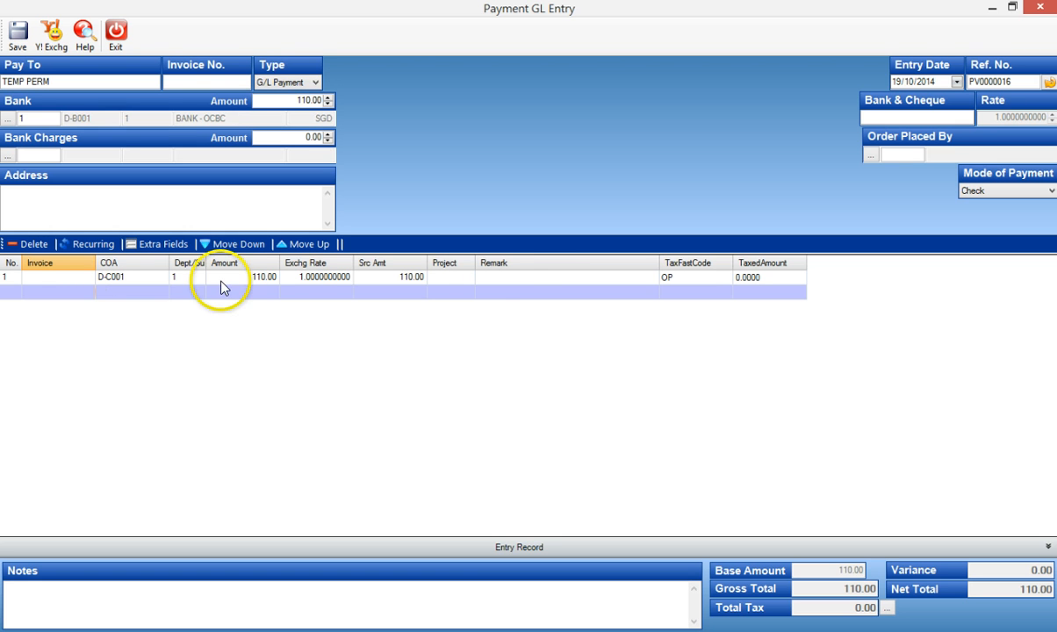
Set the payment's entry date to 14/10/2014.
click(518, 277)
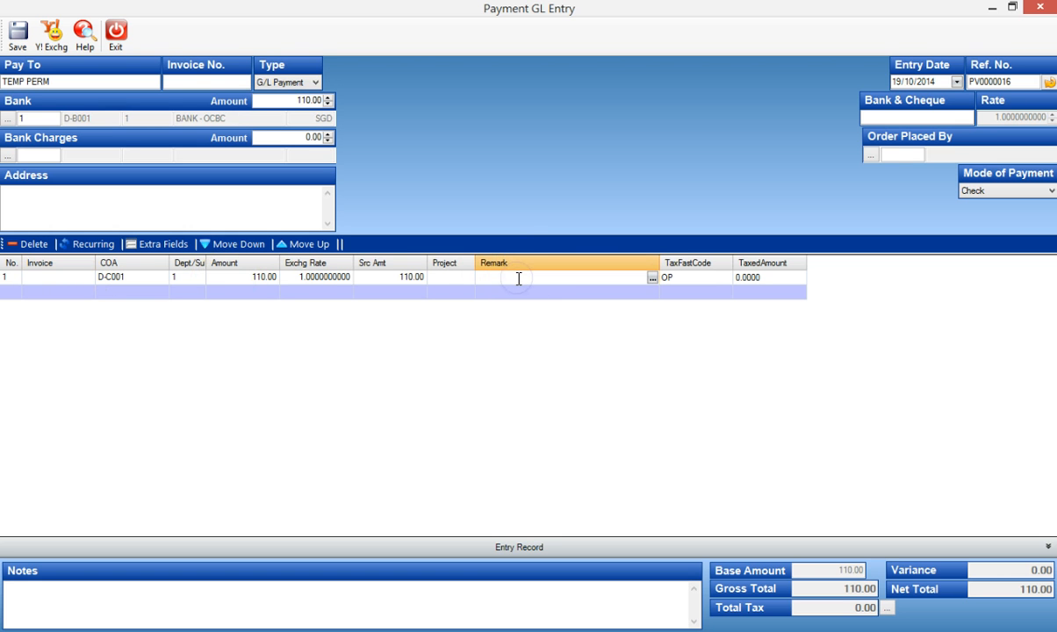
click(919, 82)
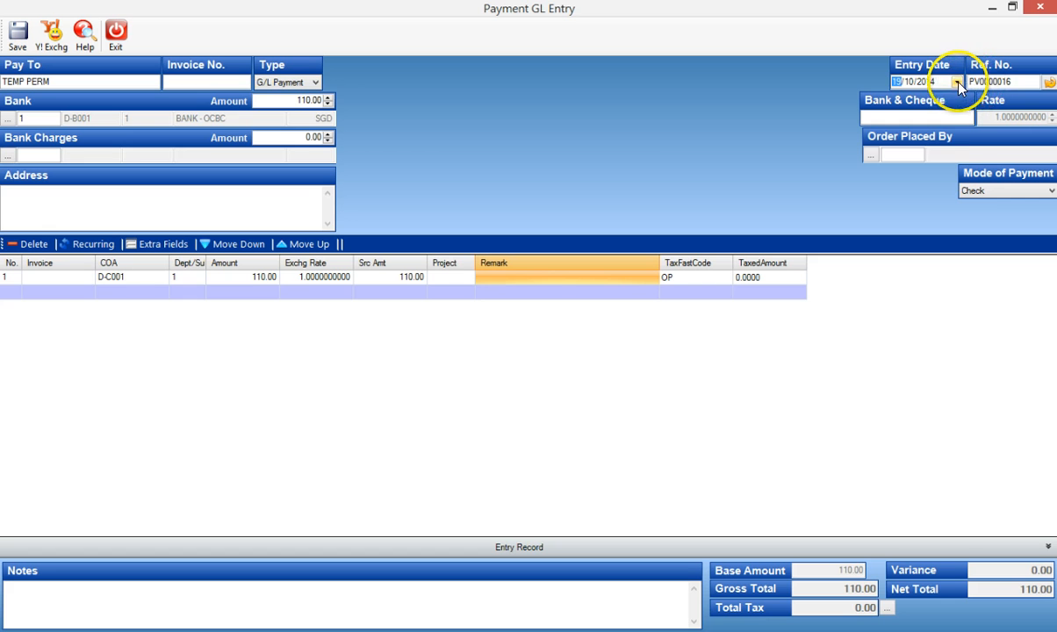
click(956, 81)
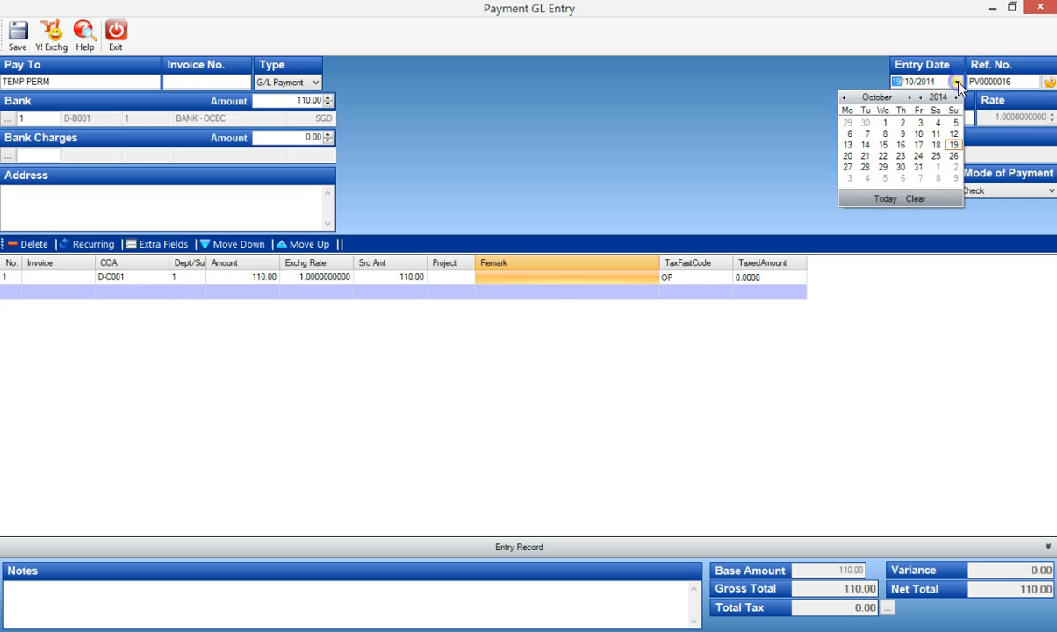
click(866, 146)
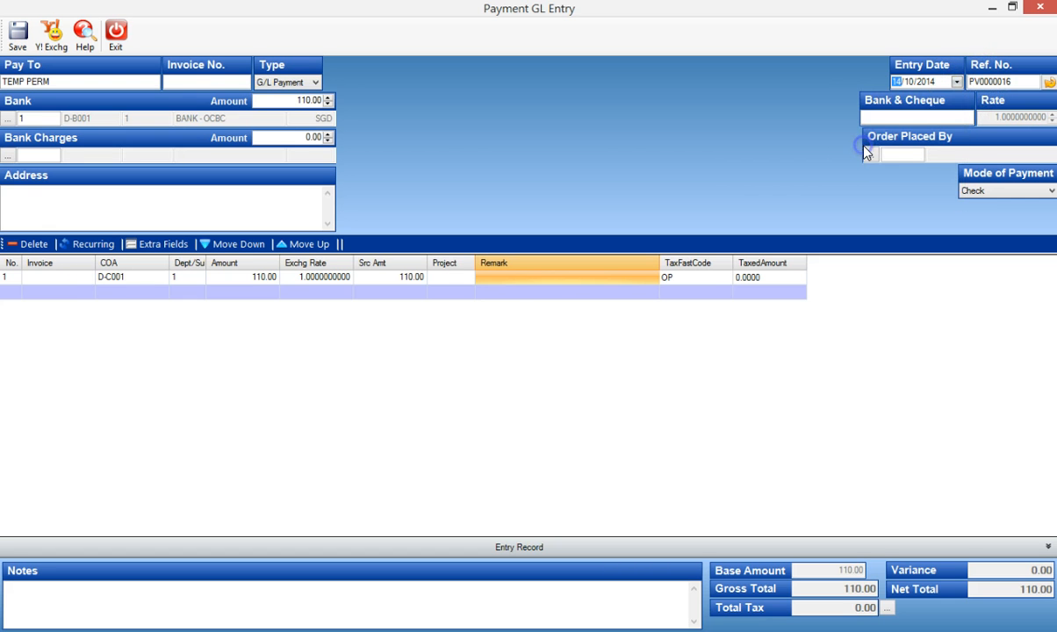
Enter "Re-bank in due to returned" as the contra line's remark.
click(502, 276)
text(R)
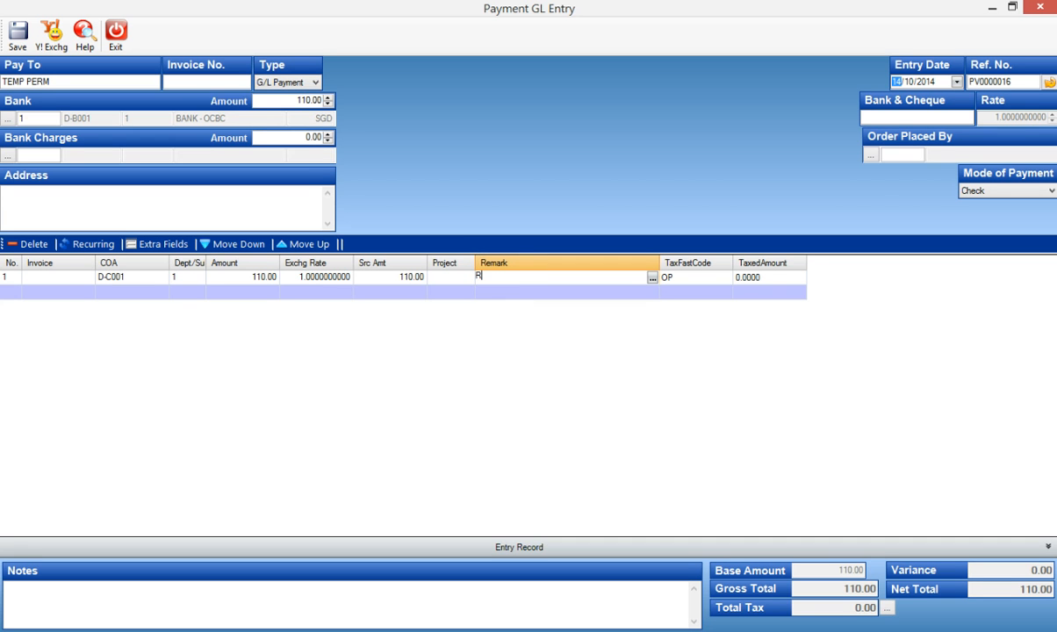
text(e-bank in due to returned)
key(Tab)
click(495, 373)
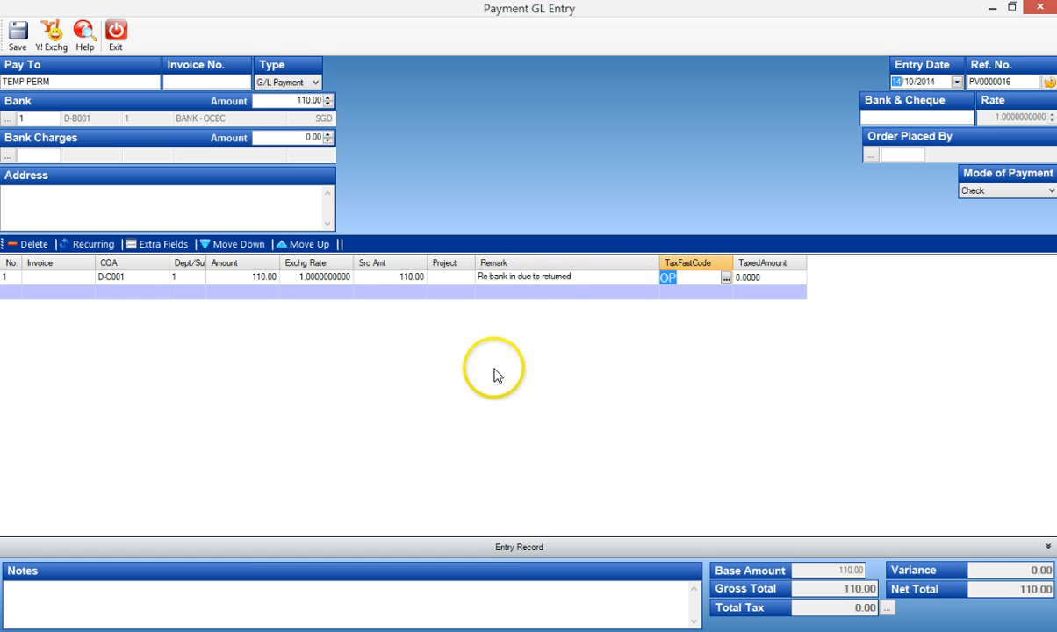
Set the payment's bank and cheque reference to OCBC 244545-R.
click(883, 116)
text(OCBC 244545-R)
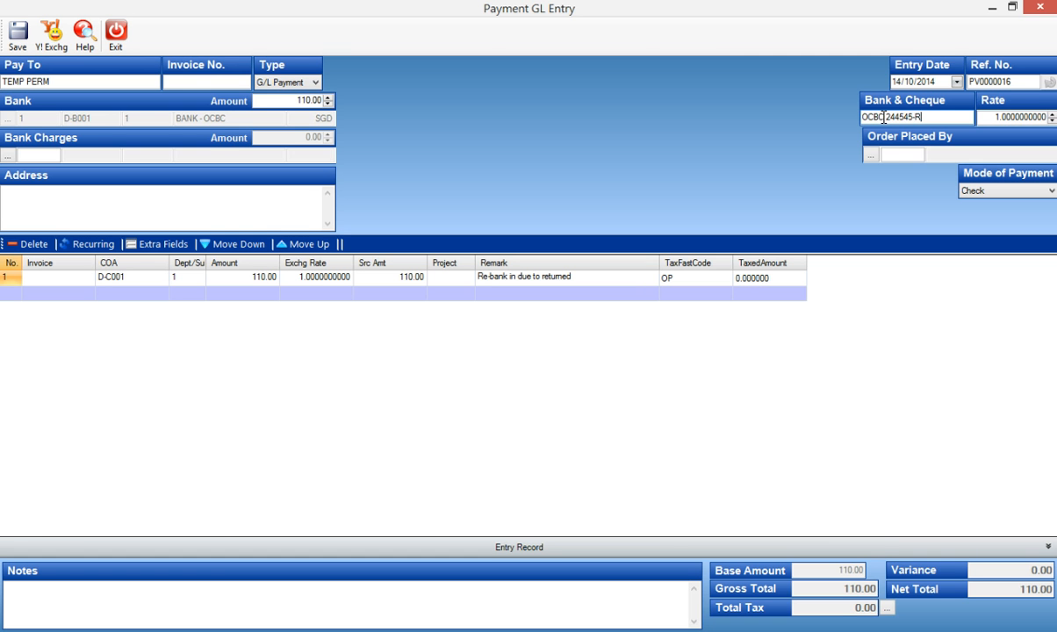
key(Tab)
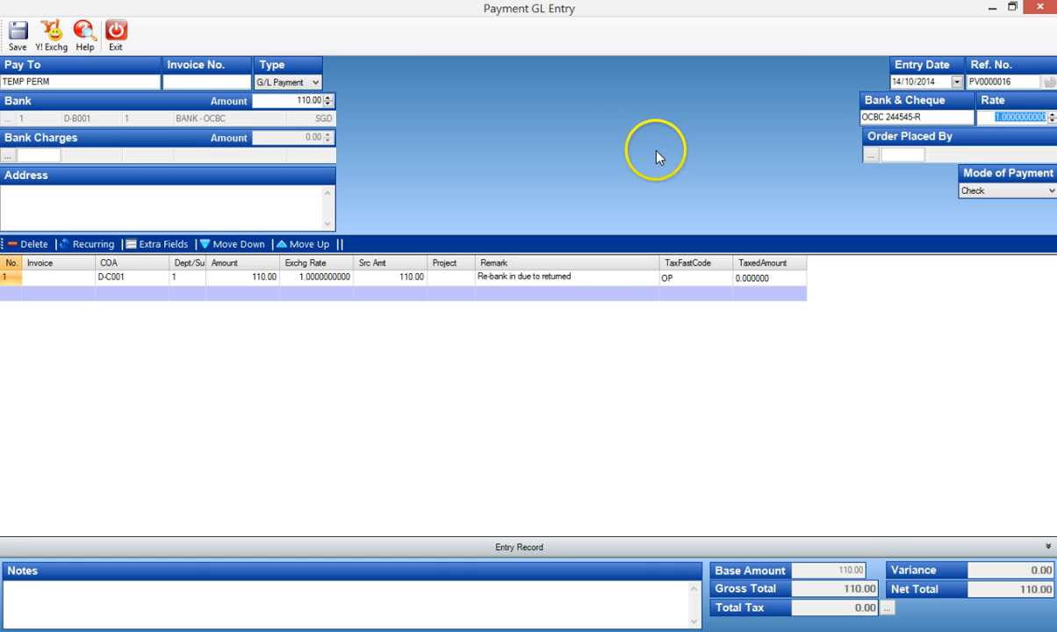
Save the G/L payment with printing deferred, and exit the new blank payment entry without saving.
click(19, 39)
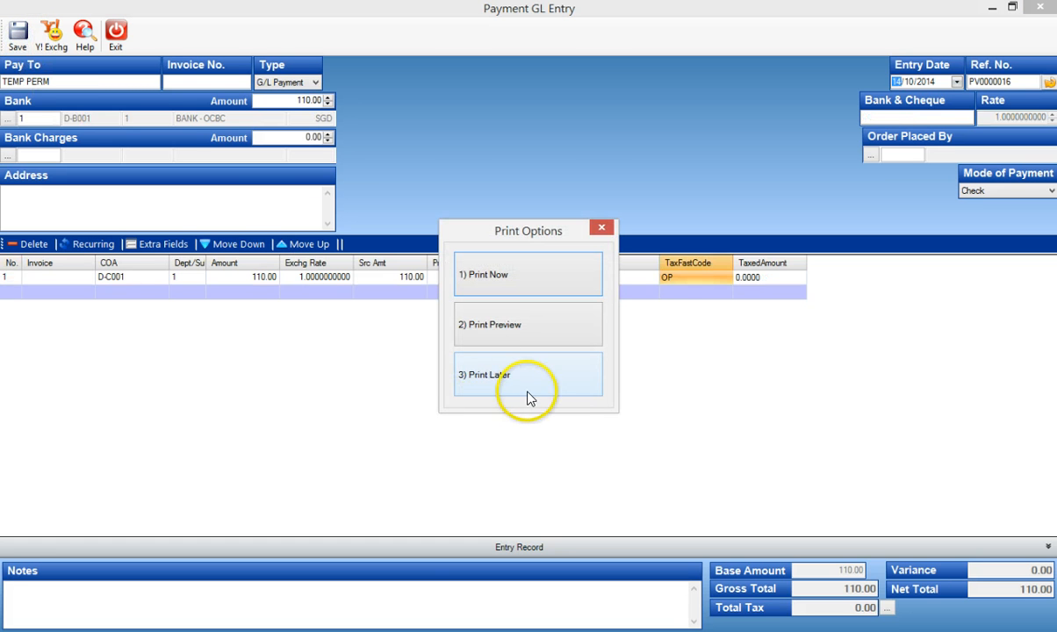
click(529, 392)
click(654, 377)
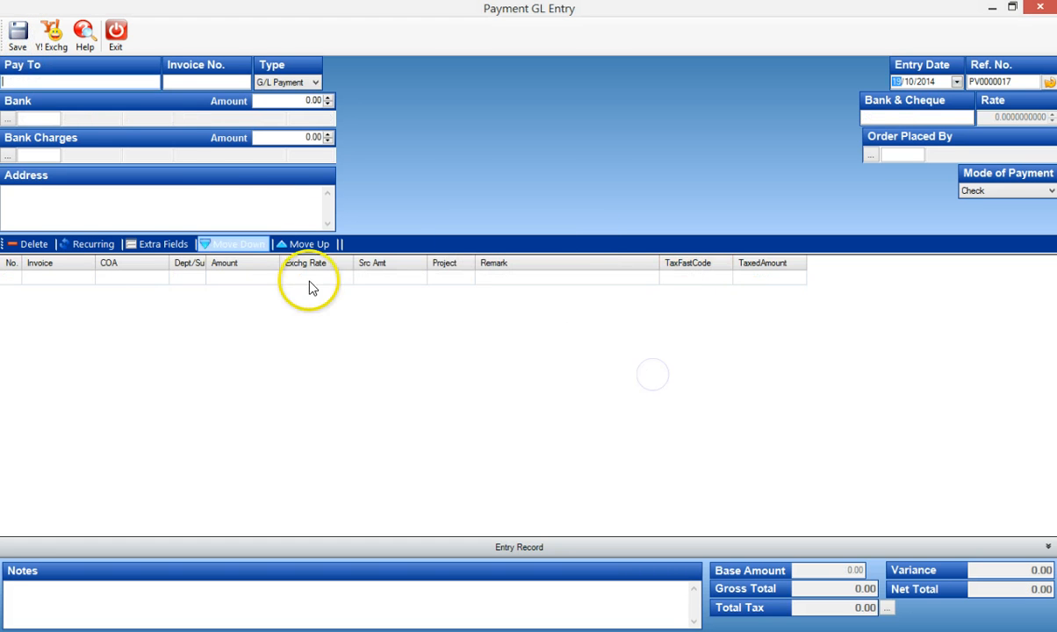
click(120, 44)
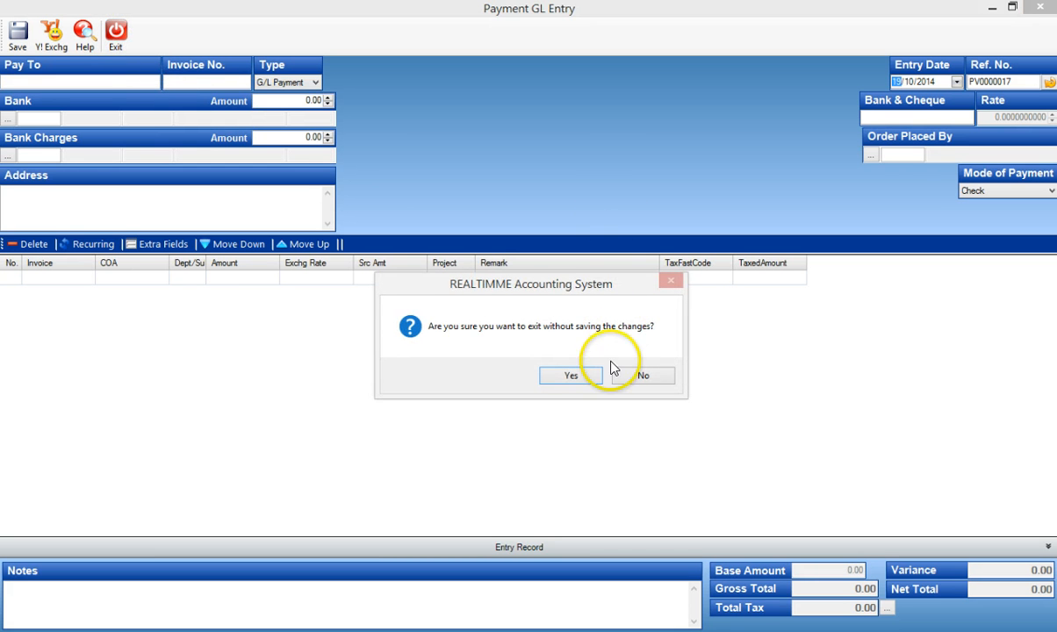
click(582, 374)
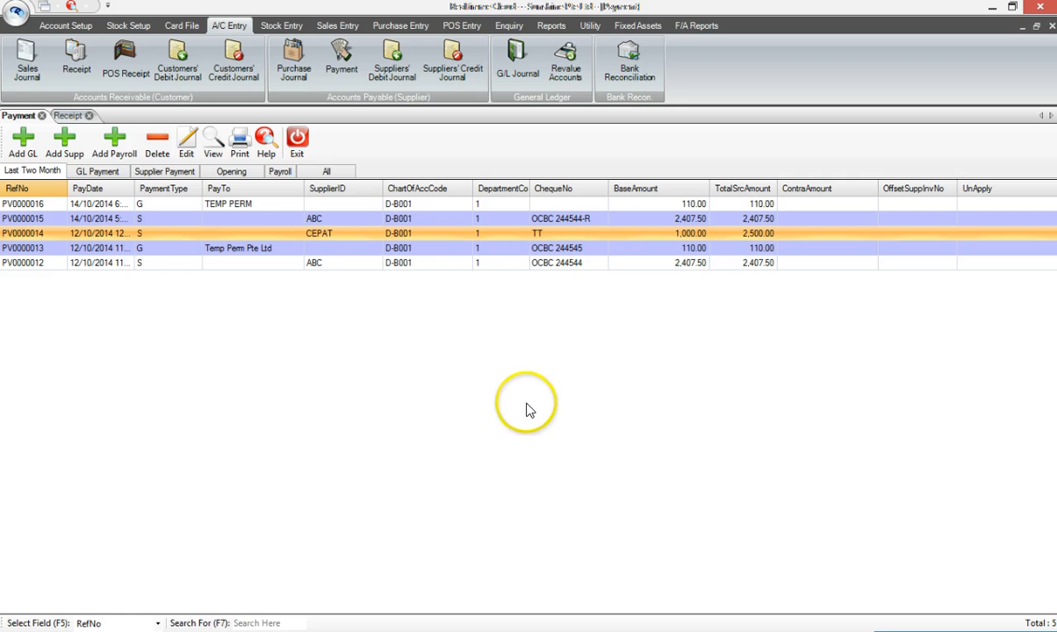